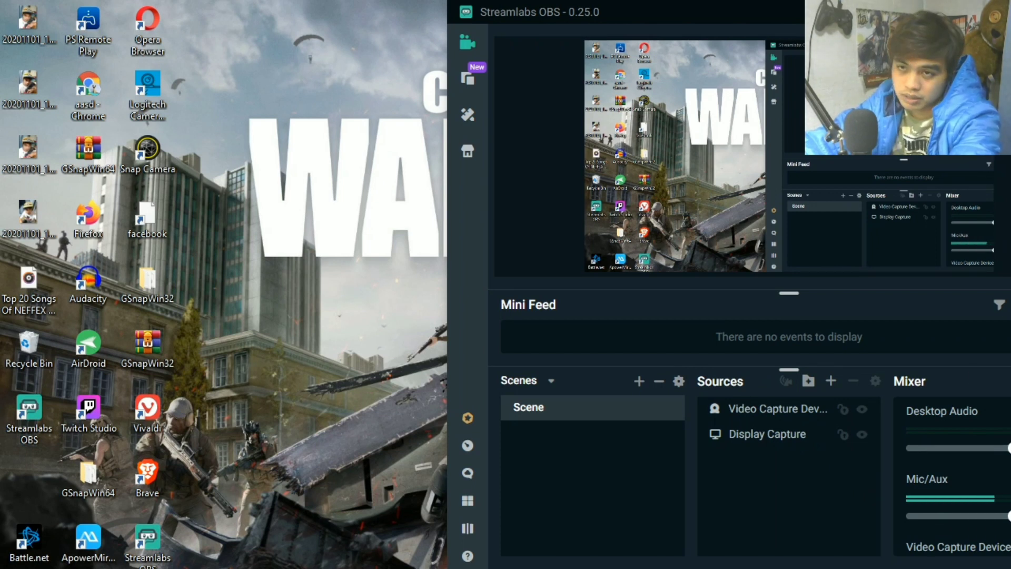
Minimize the Streamlabs OBS window with Win+D to show the desktop
key(super+d)
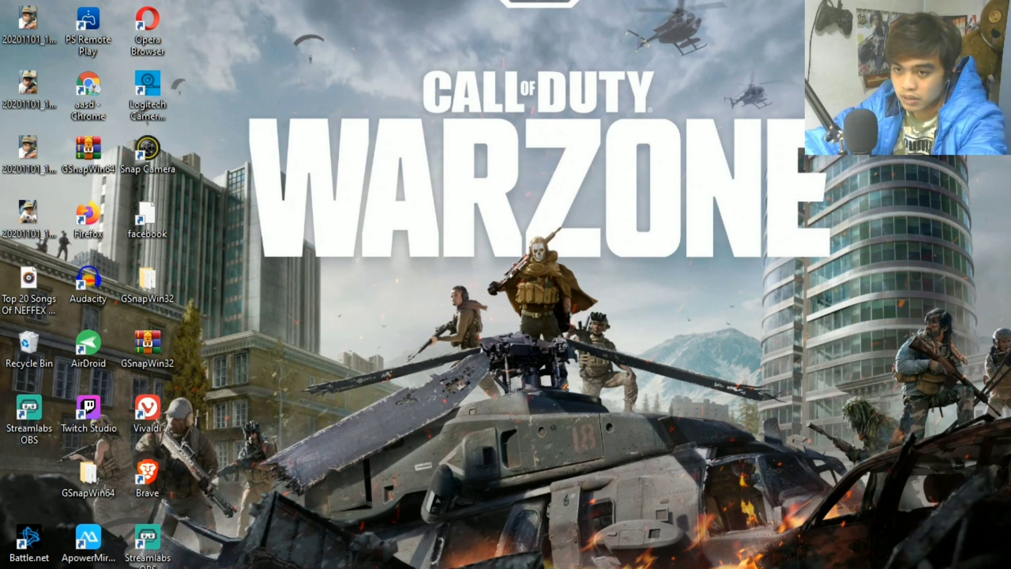
Open Control Panel by searching 'control' in Windows search
click(232, 567)
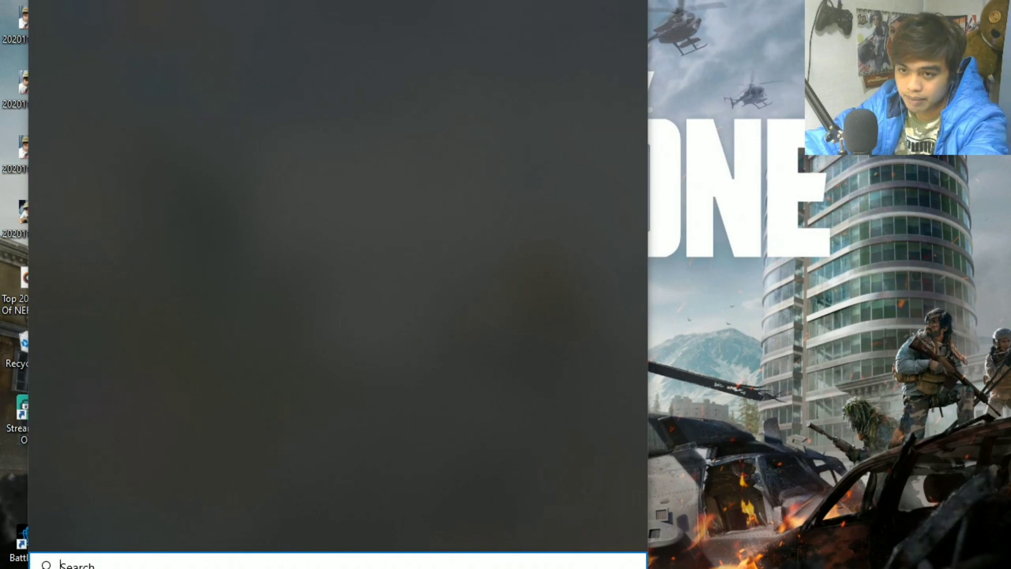
text(dcontrol)
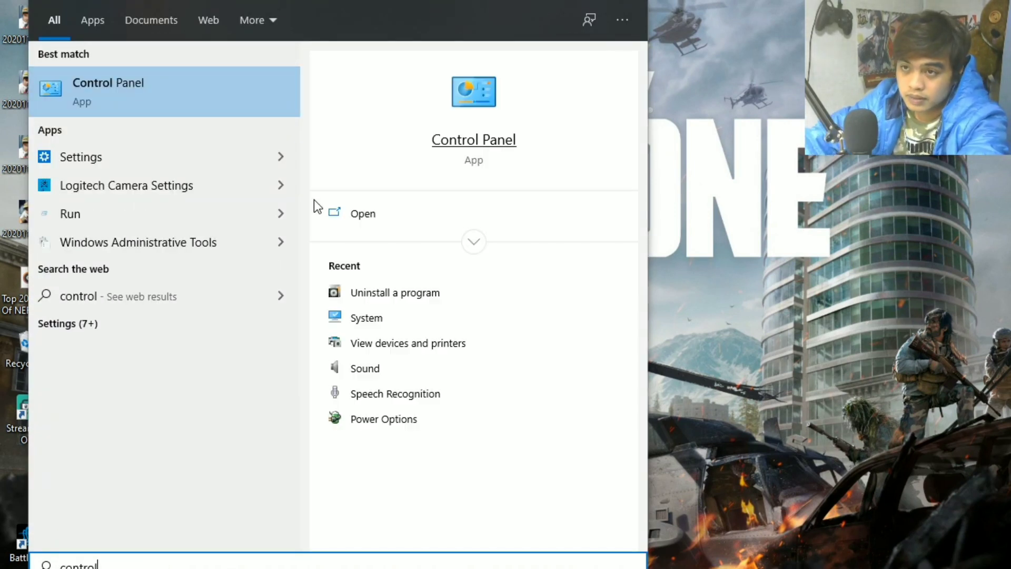
click(393, 210)
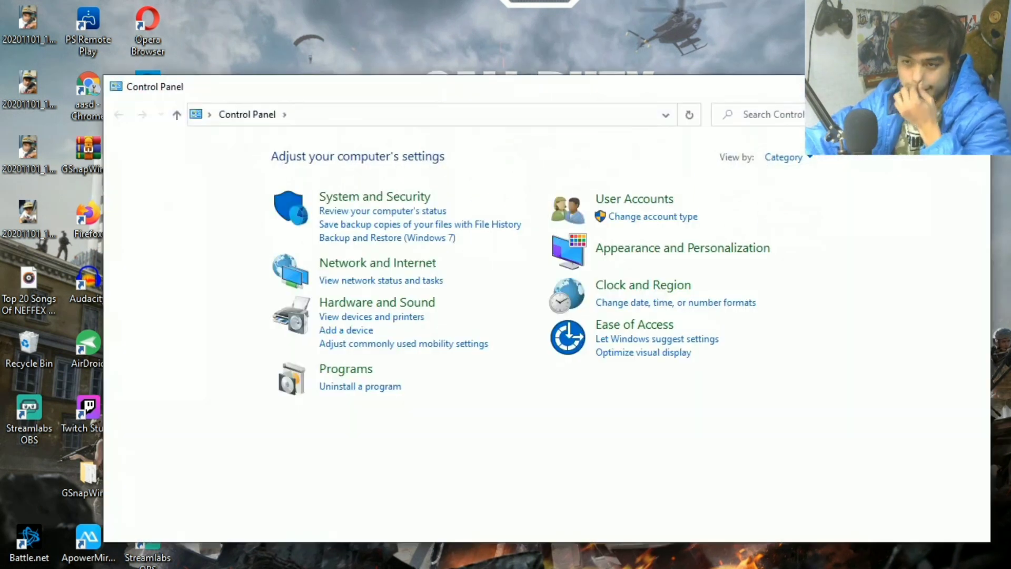
key(alt+Tab)
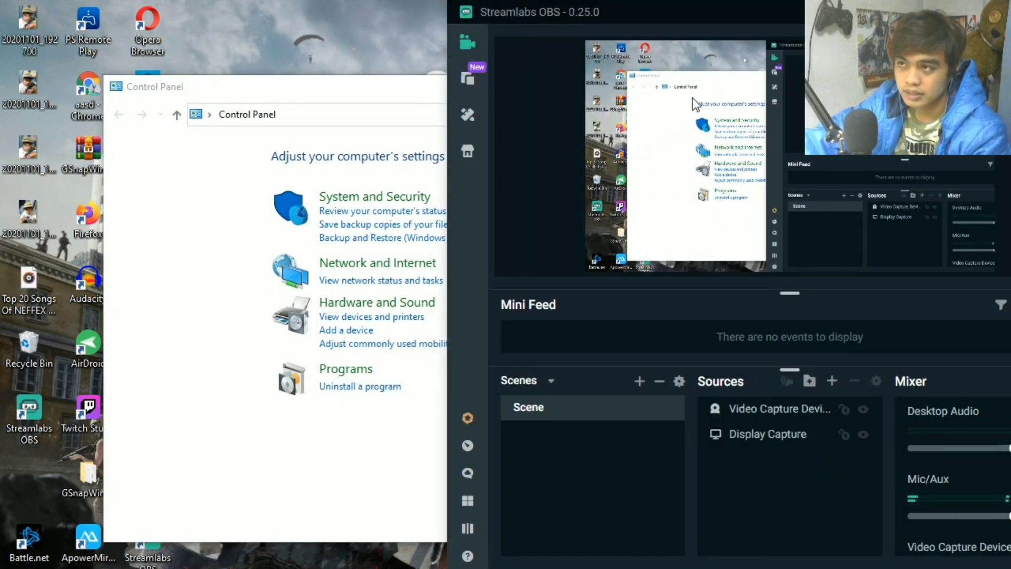
key(alt+Tab)
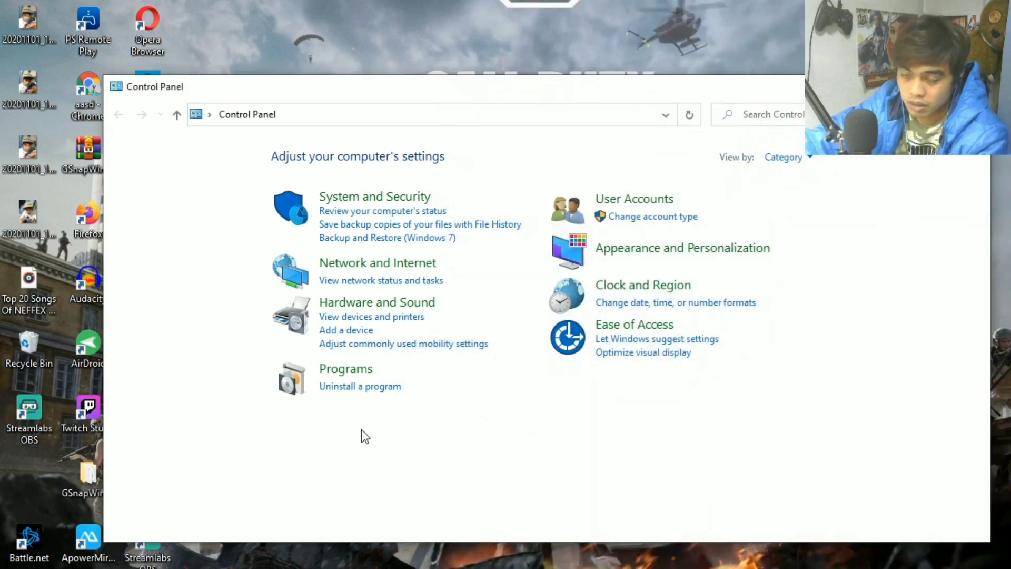
Uninstall Snap Camera 1.9.0 from Programs and Features, then close the window
click(375, 390)
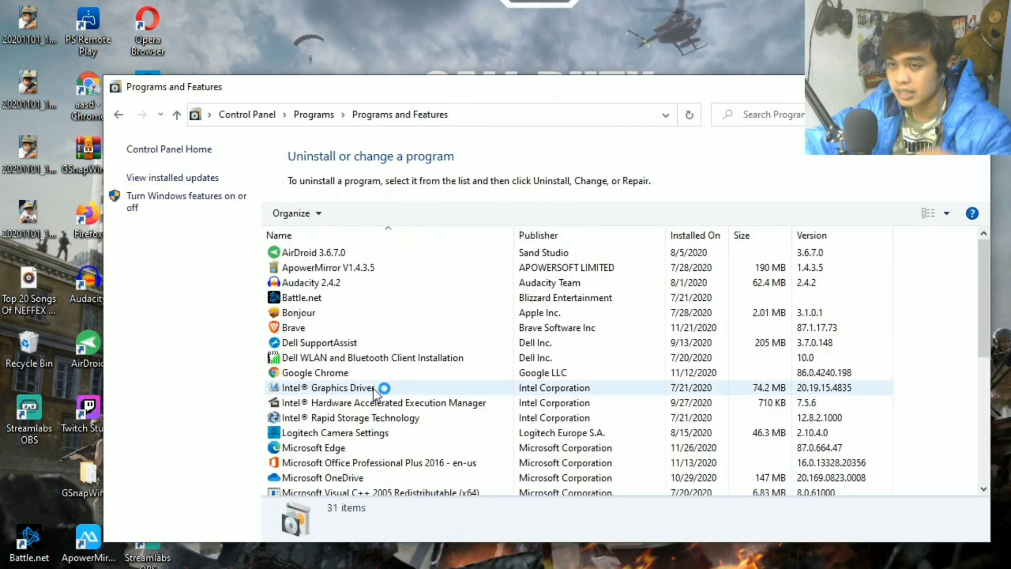
scroll(384, 380, down, 6)
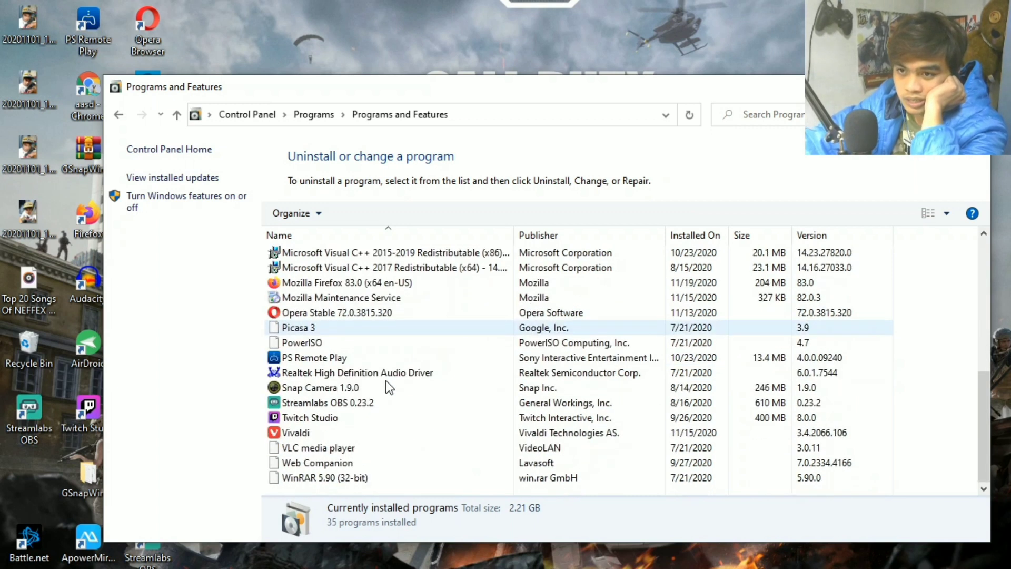
scroll(389, 389, up, 6)
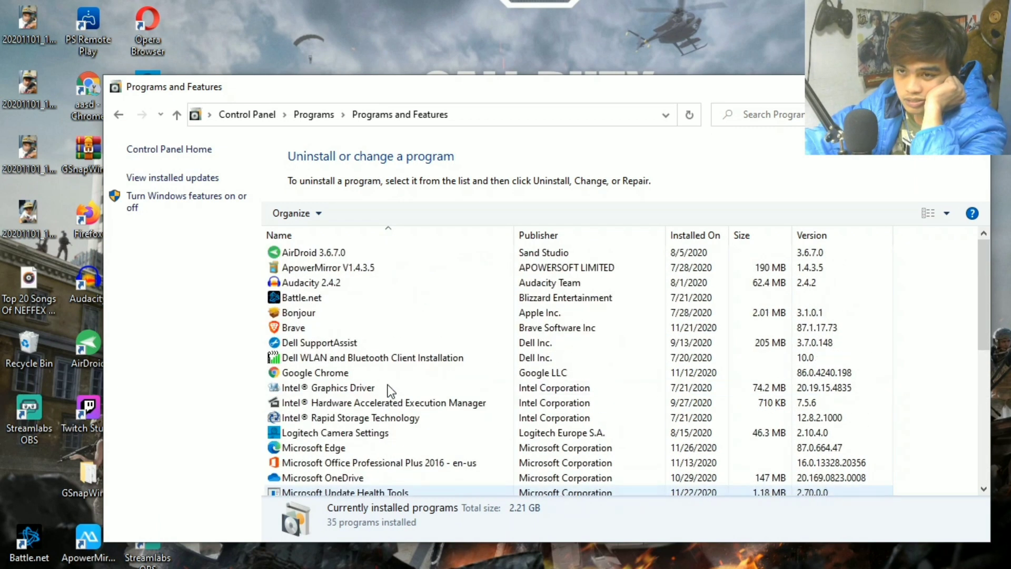
scroll(390, 390, down, 4)
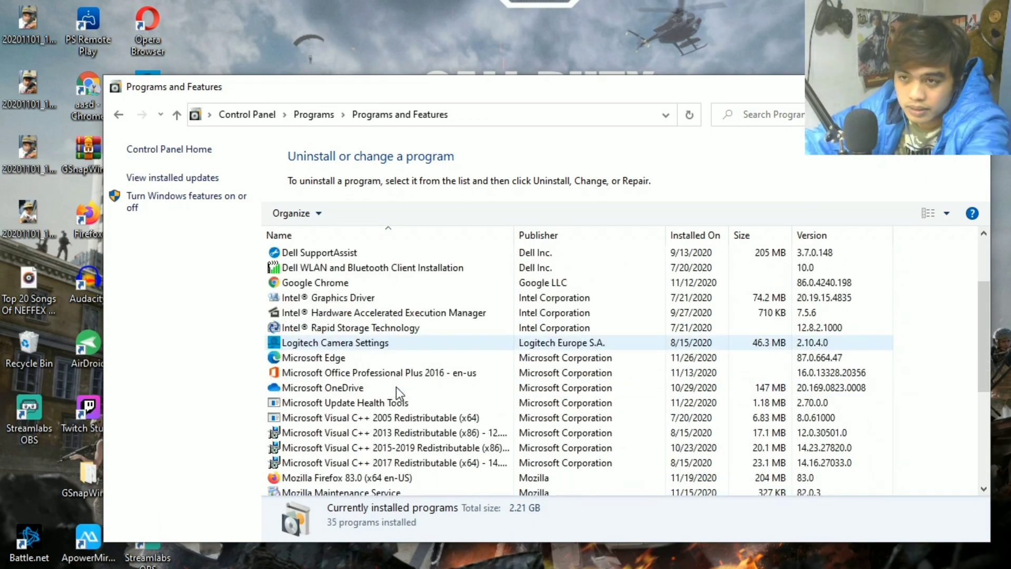
scroll(396, 390, down, 2)
click(370, 404)
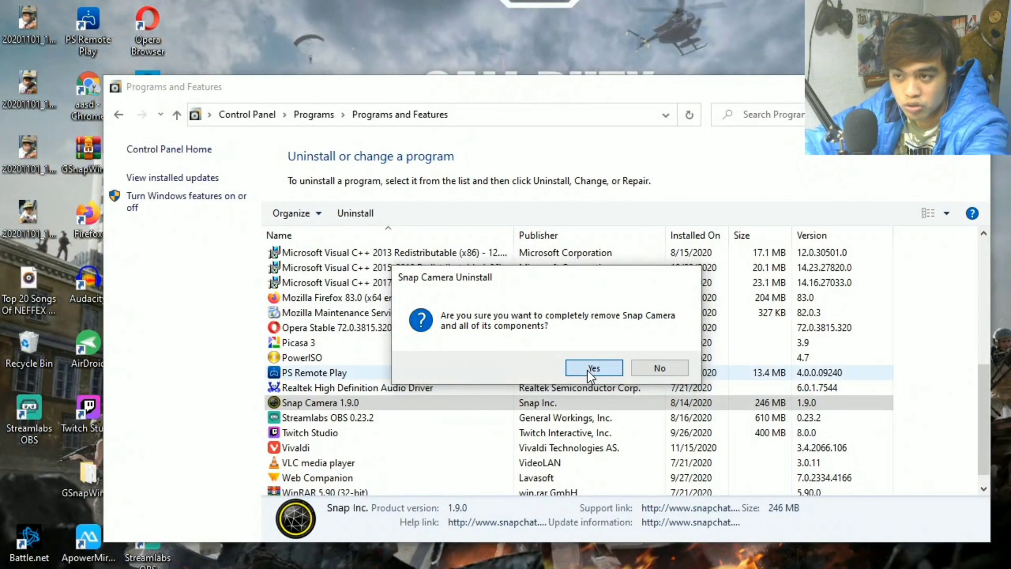
click(587, 370)
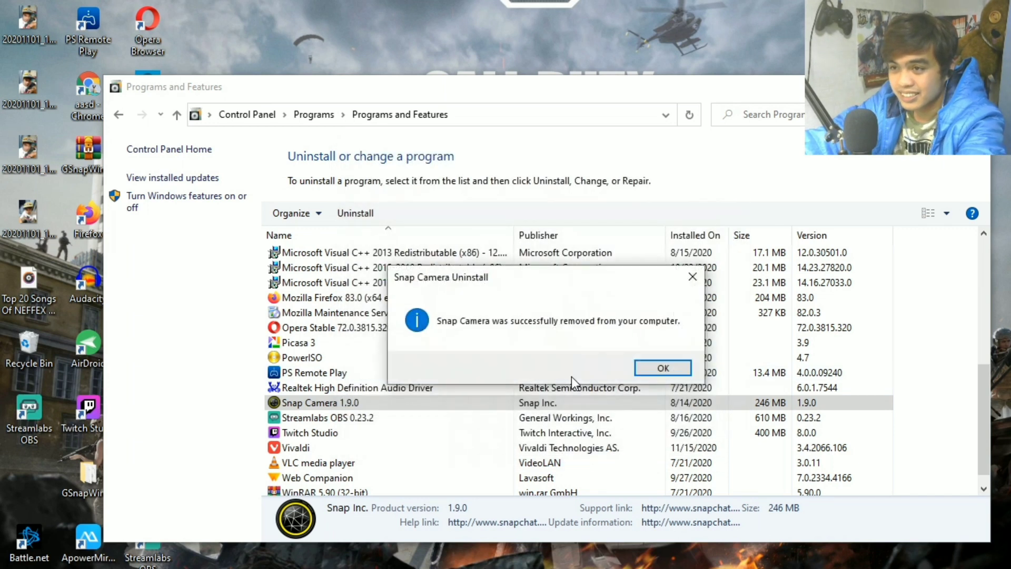
click(668, 369)
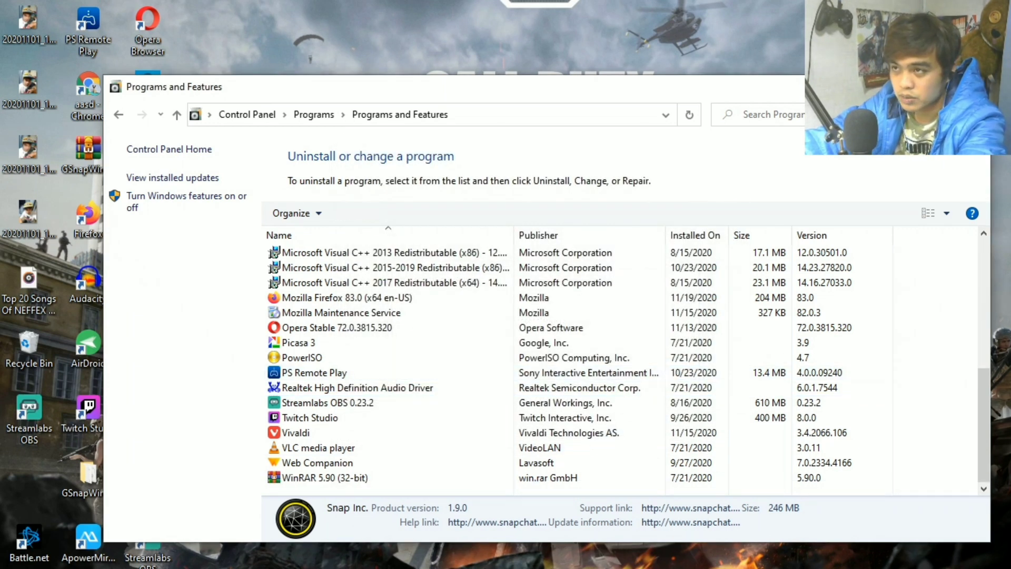
key(alt+F4)
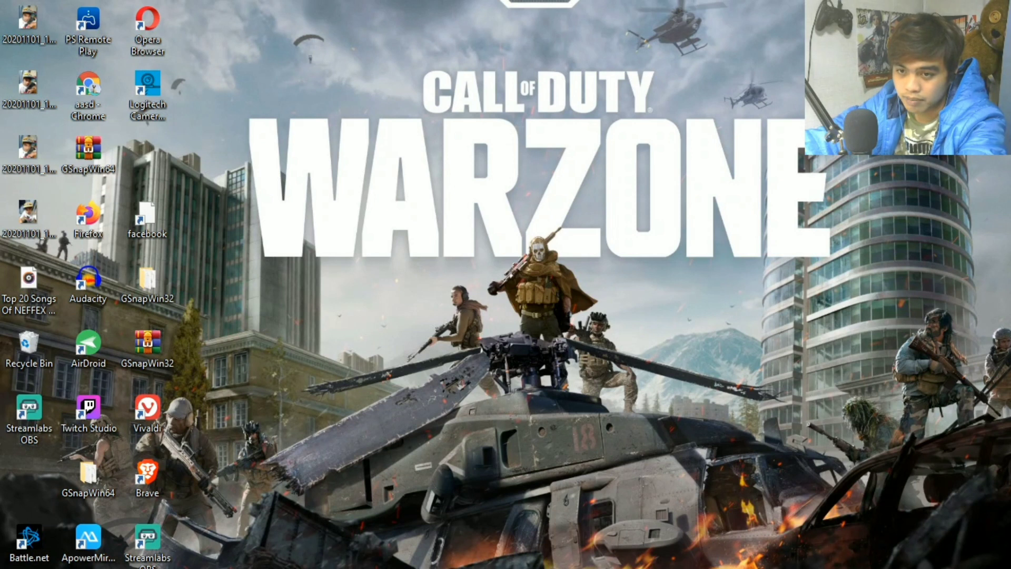
Open Device Manager by searching 'device'
click(42, 568)
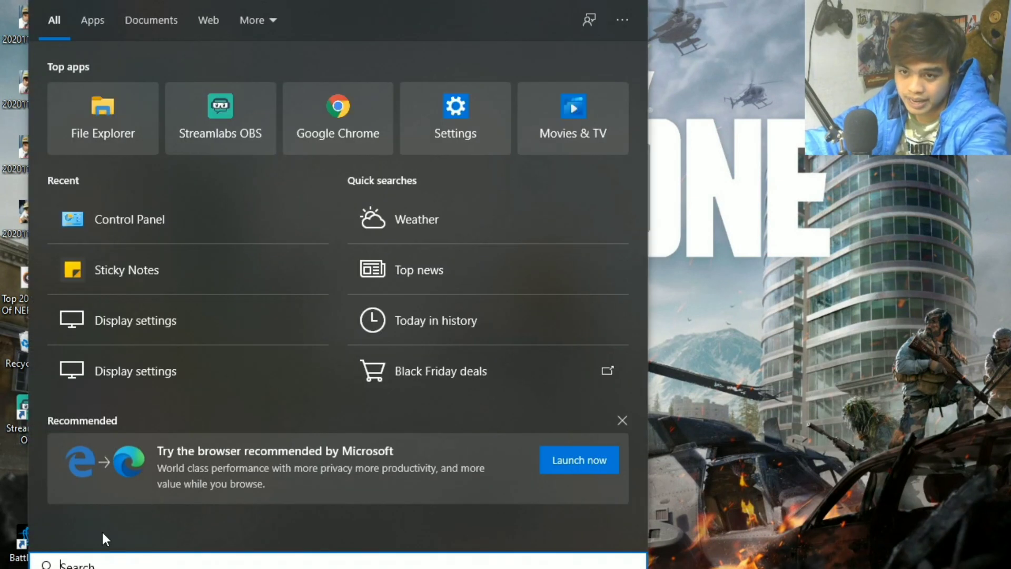
key(Escape)
key(super)
text(devi)
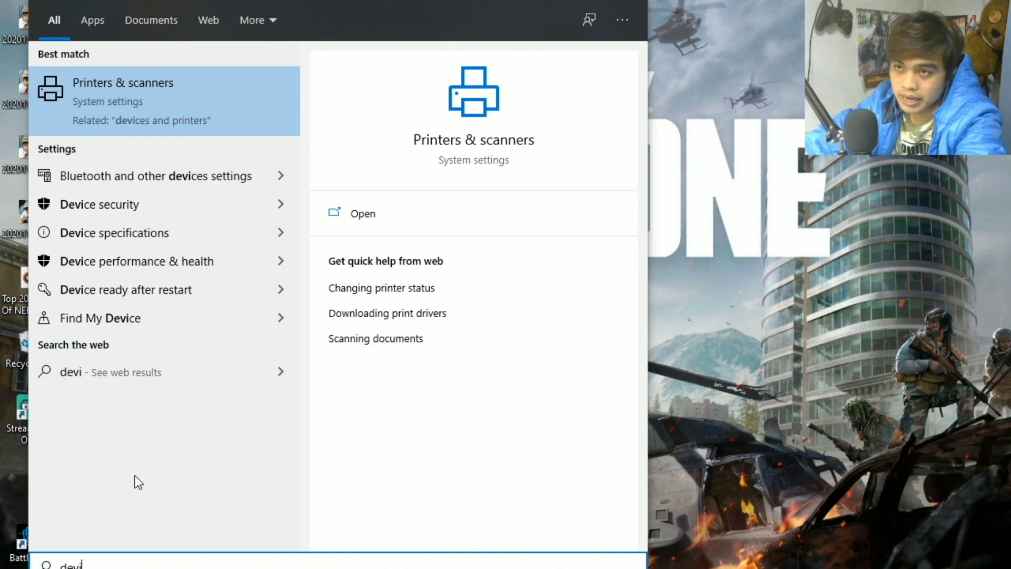
text(ce)
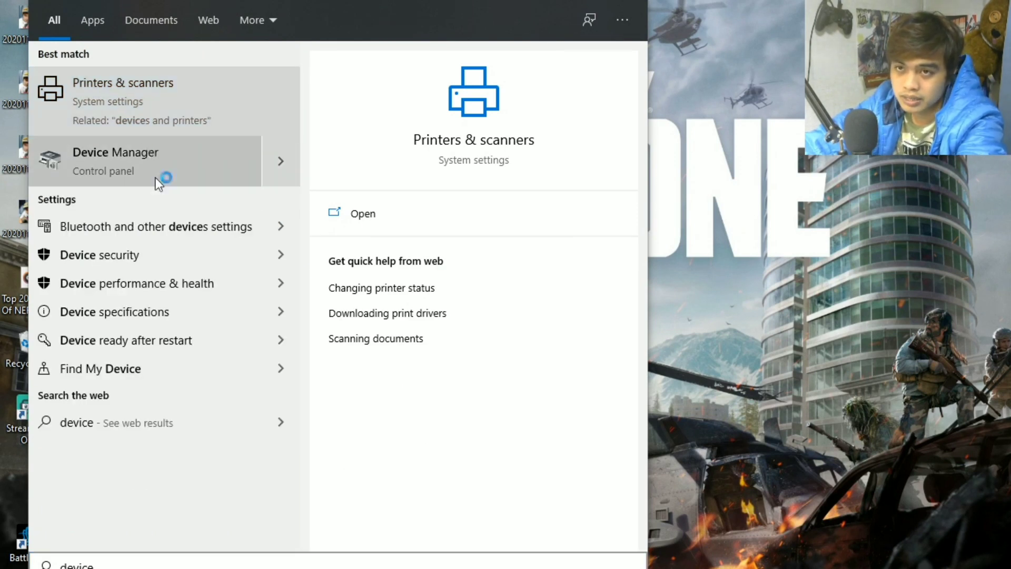
key(Escape)
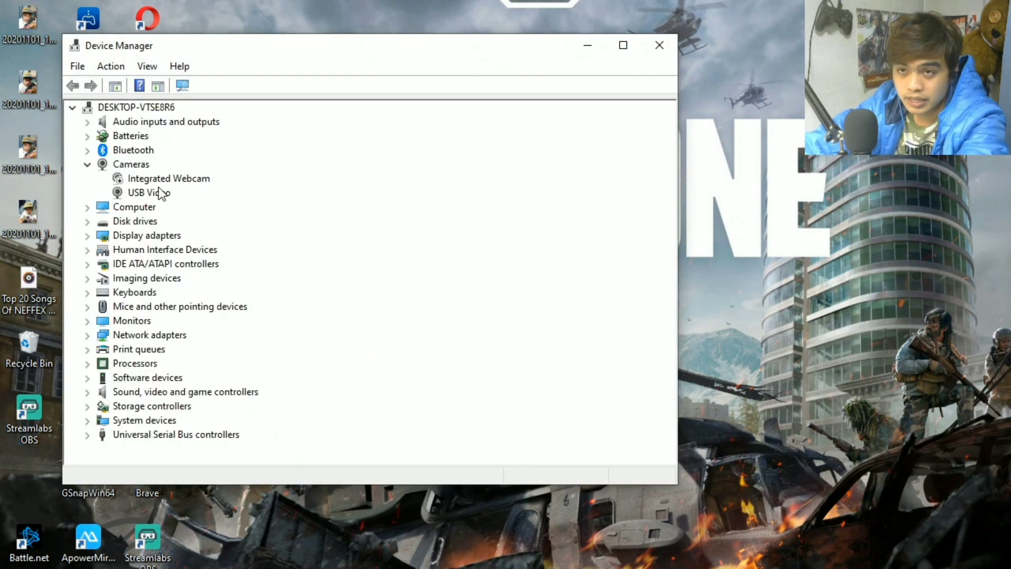
Enable the Integrated Webcam under Cameras, then minimize Device Manager
click(140, 182)
right_click(137, 182)
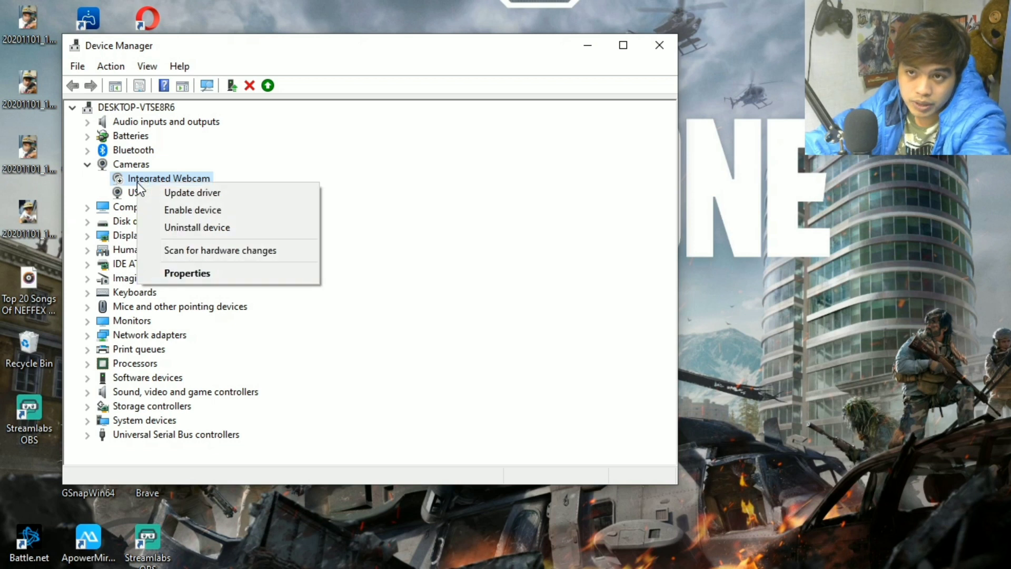
click(176, 206)
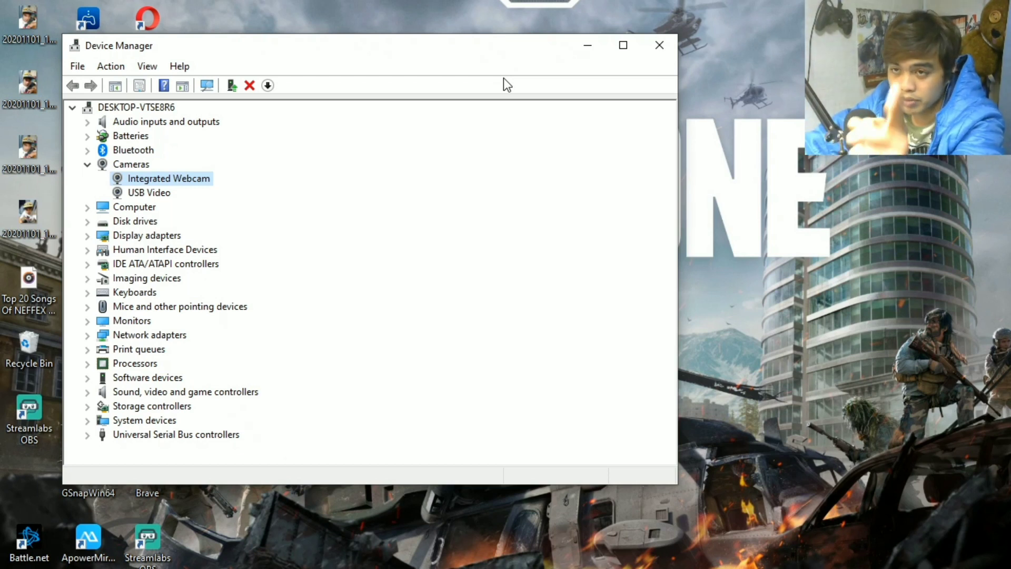
click(592, 48)
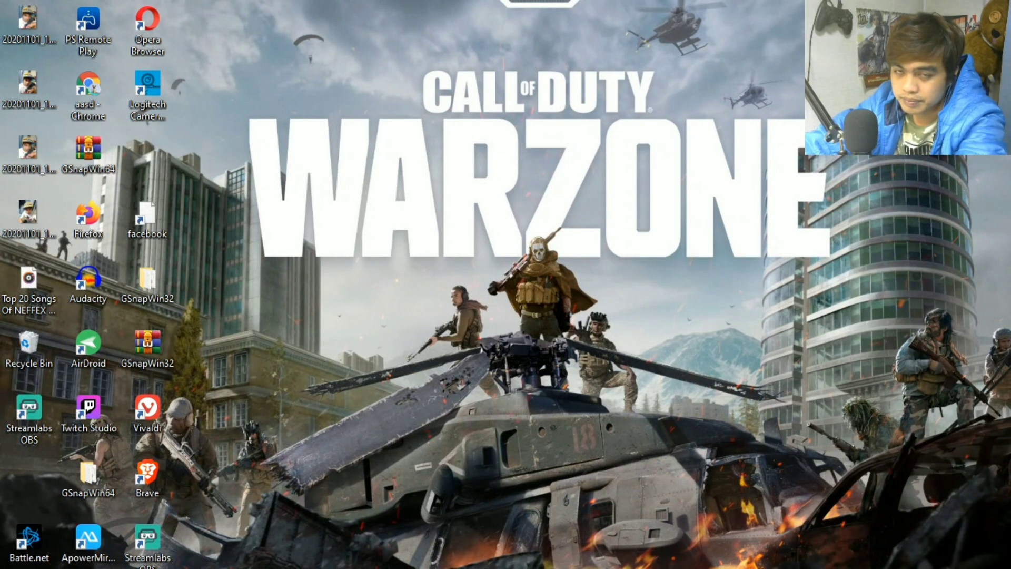
In File Explorer's Downloads folder, launch the Snap Camera 1.9.0 installer
key(super+e)
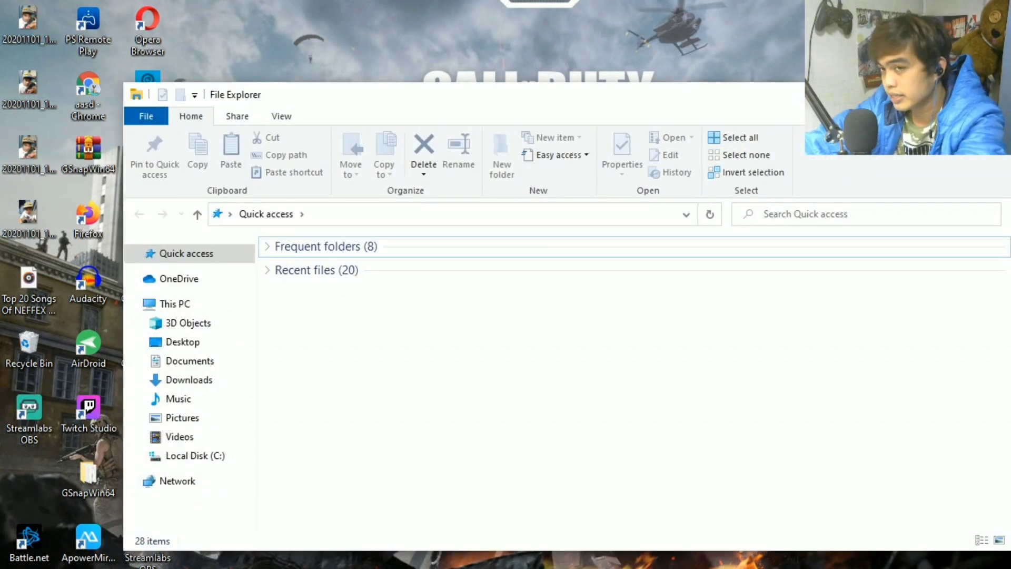
click(220, 386)
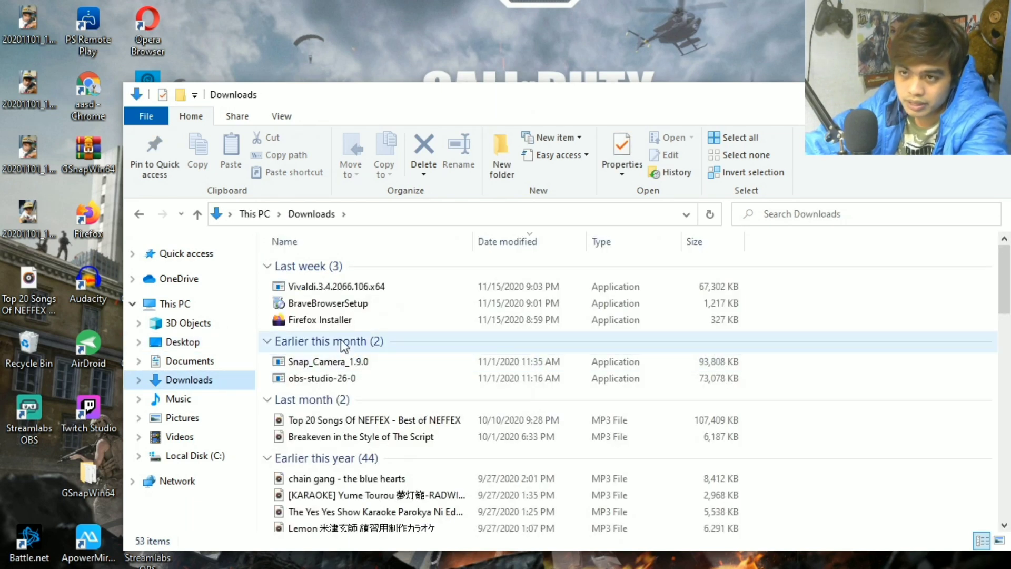
scroll(348, 353, down, 3)
scroll(348, 352, down, 2)
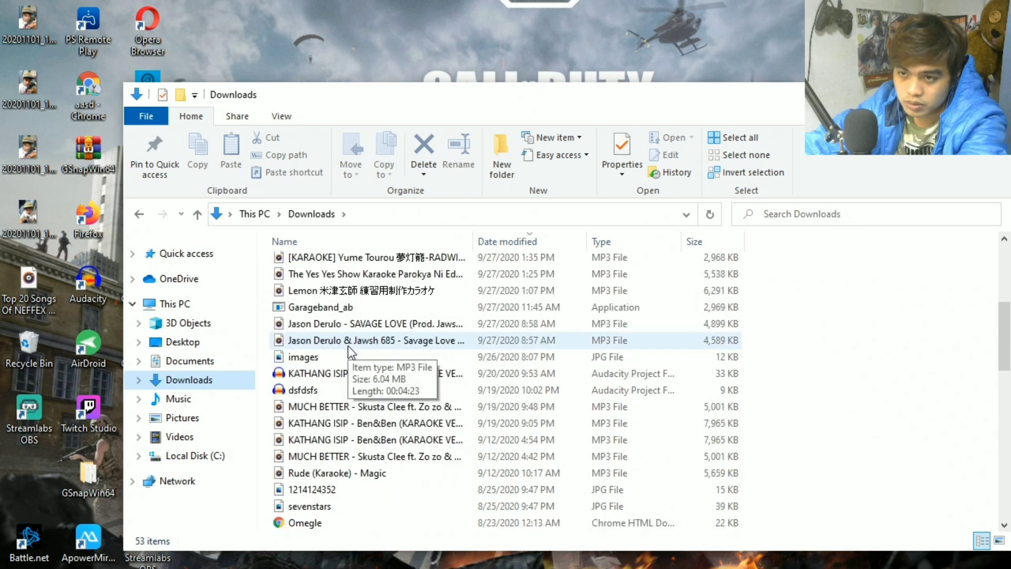
scroll(348, 348, down, 2)
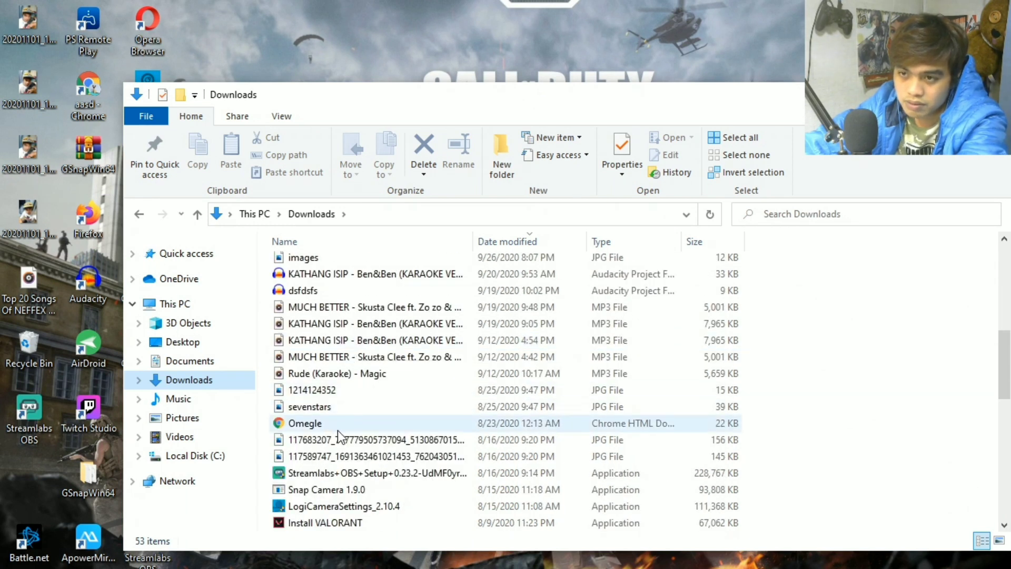
scroll(337, 431, down, 2)
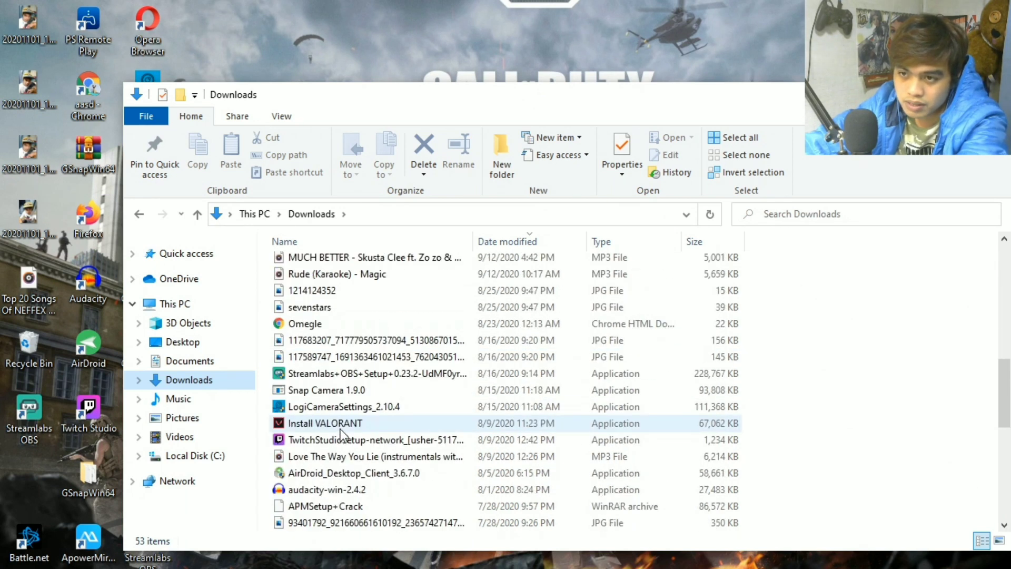
click(367, 396)
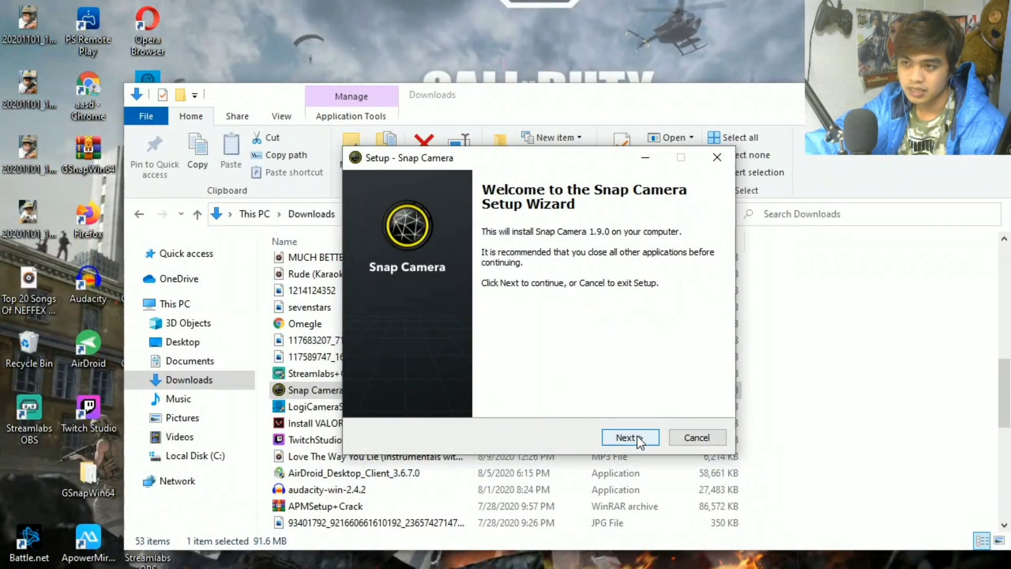
Install Snap Camera with default folders and a desktop shortcut, then finish and launch it
click(637, 435)
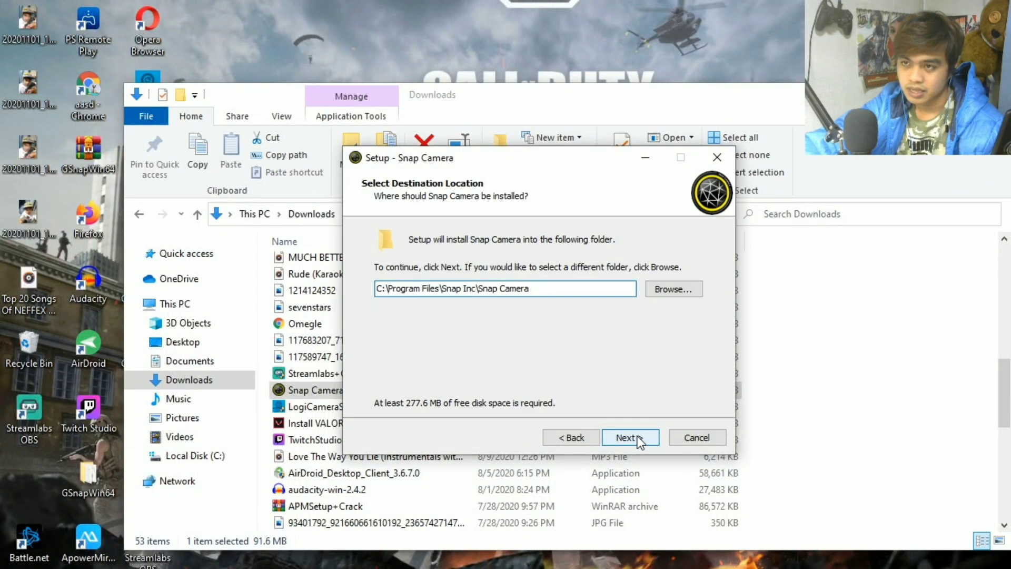
click(638, 435)
click(637, 435)
click(637, 435)
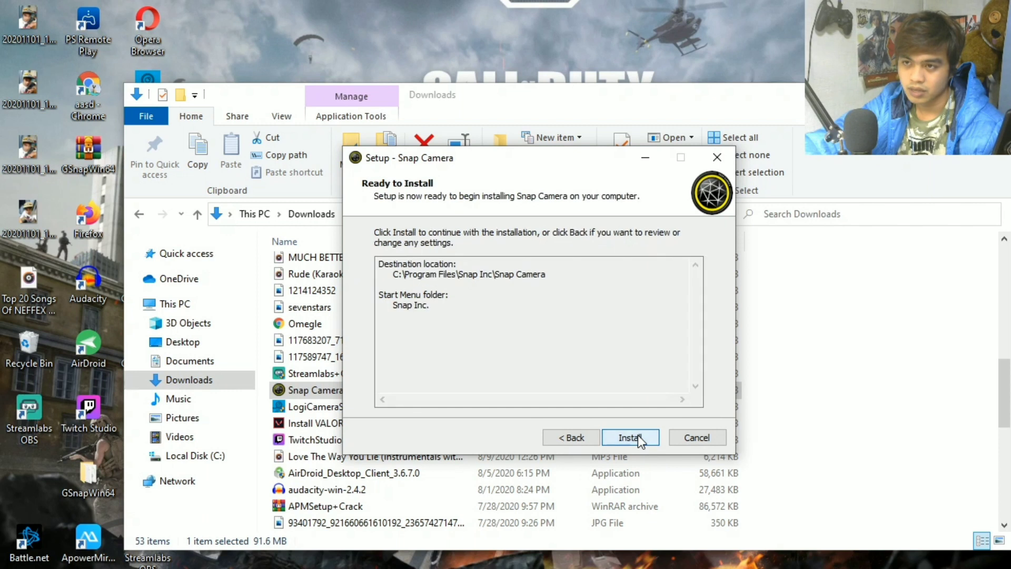
click(584, 440)
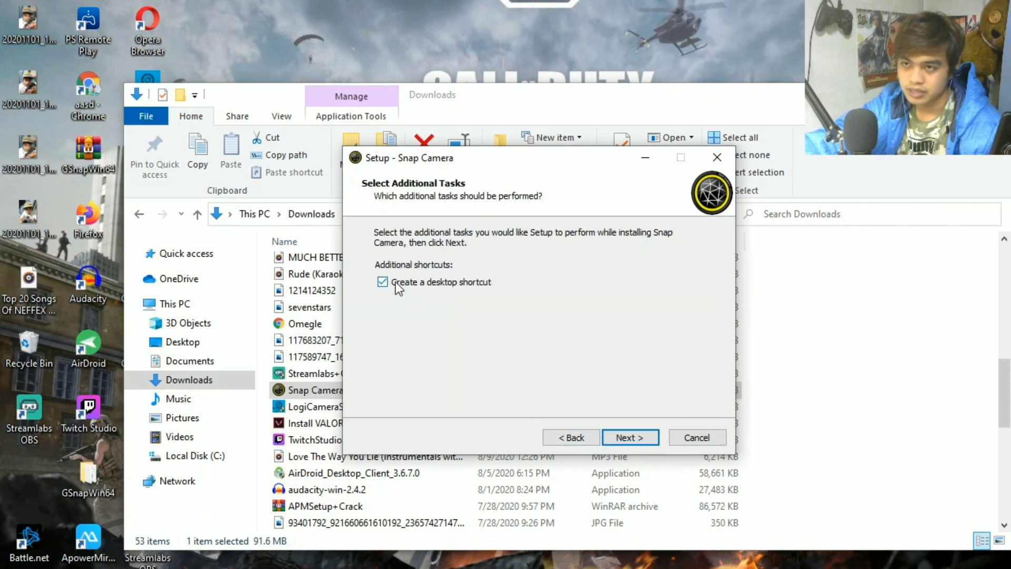
click(640, 435)
click(640, 436)
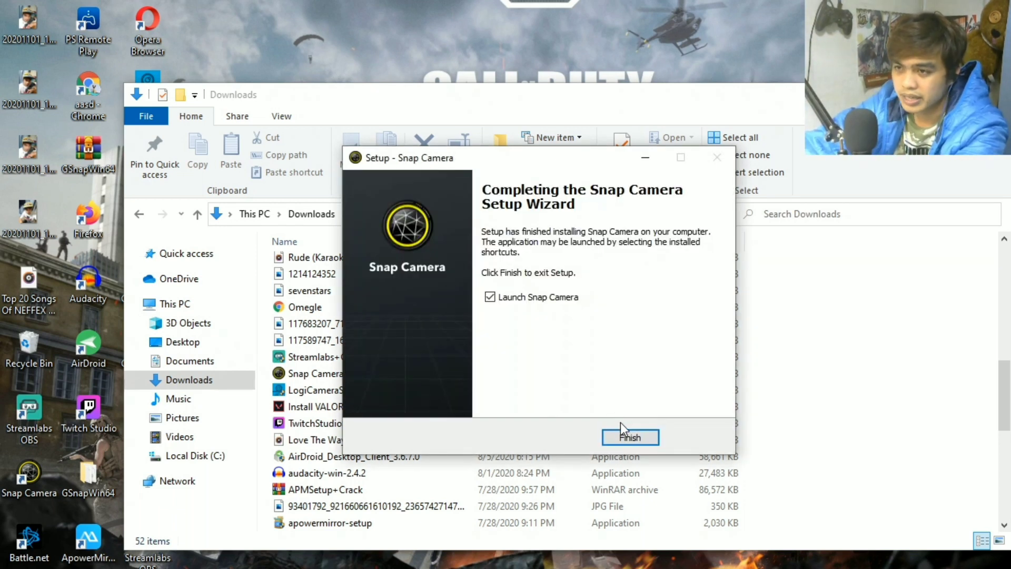
click(636, 441)
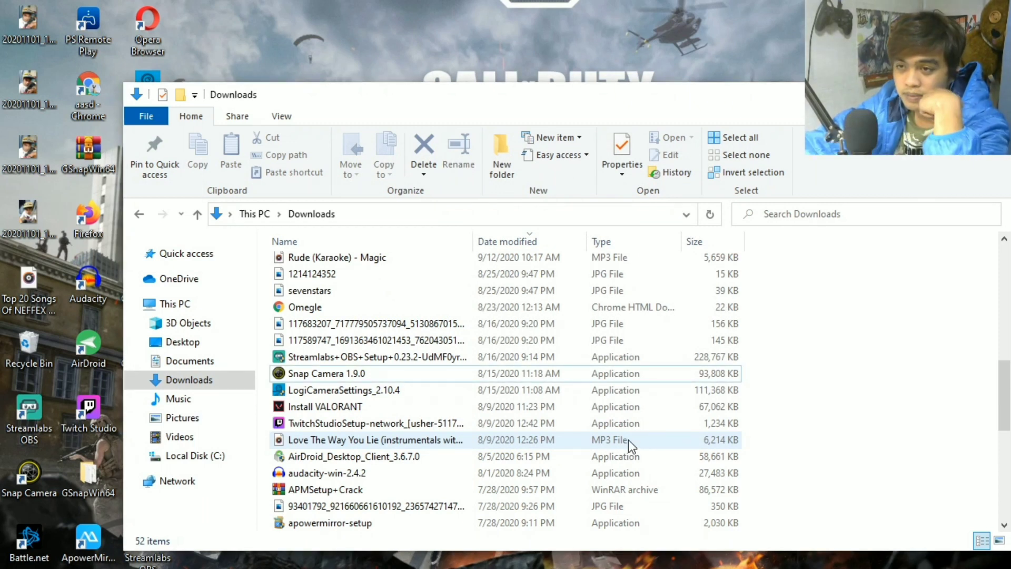
Close the Downloads folder, postpone the Snap Camera update and skip the welcome screens
click(996, 90)
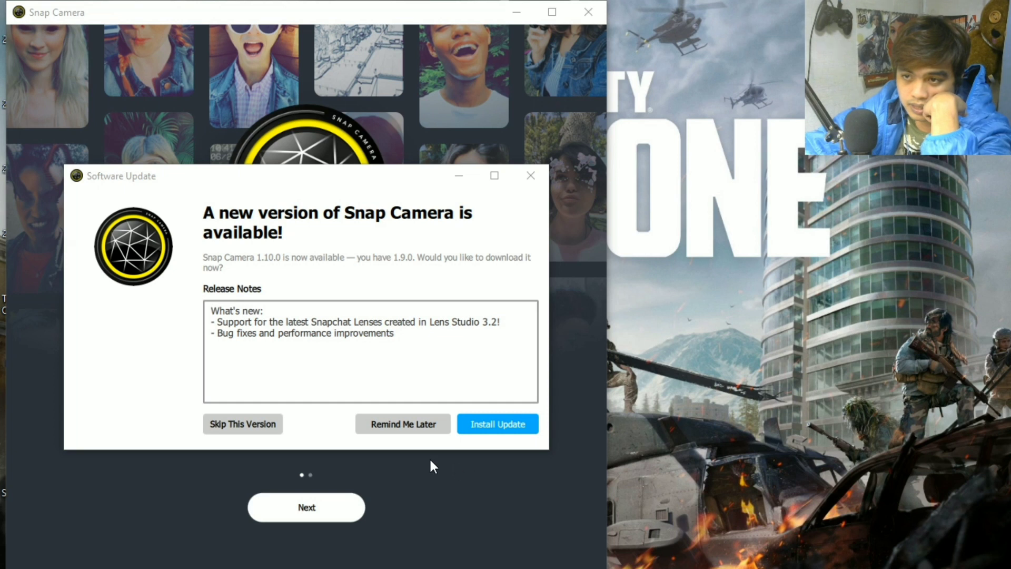
click(400, 418)
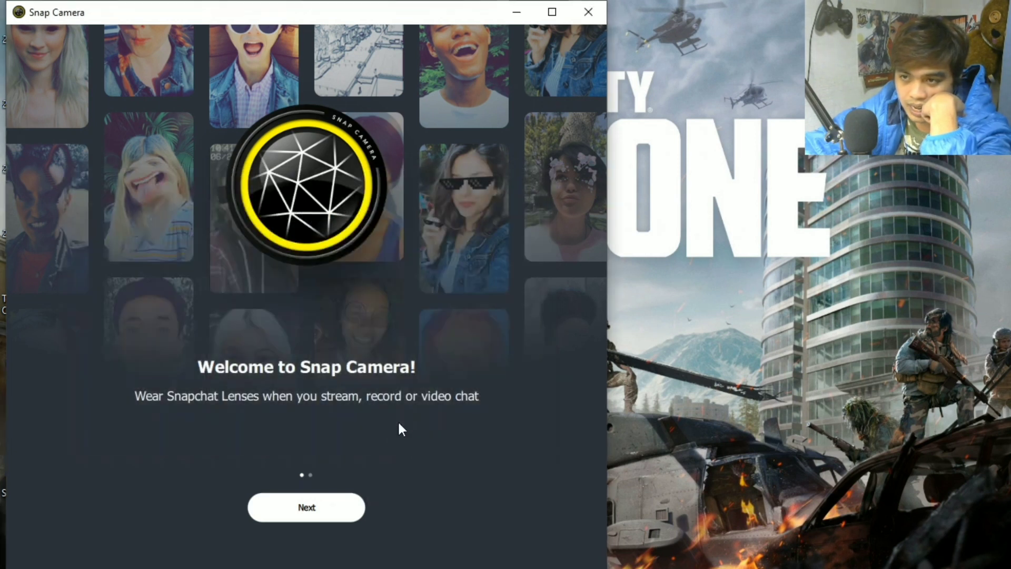
click(330, 514)
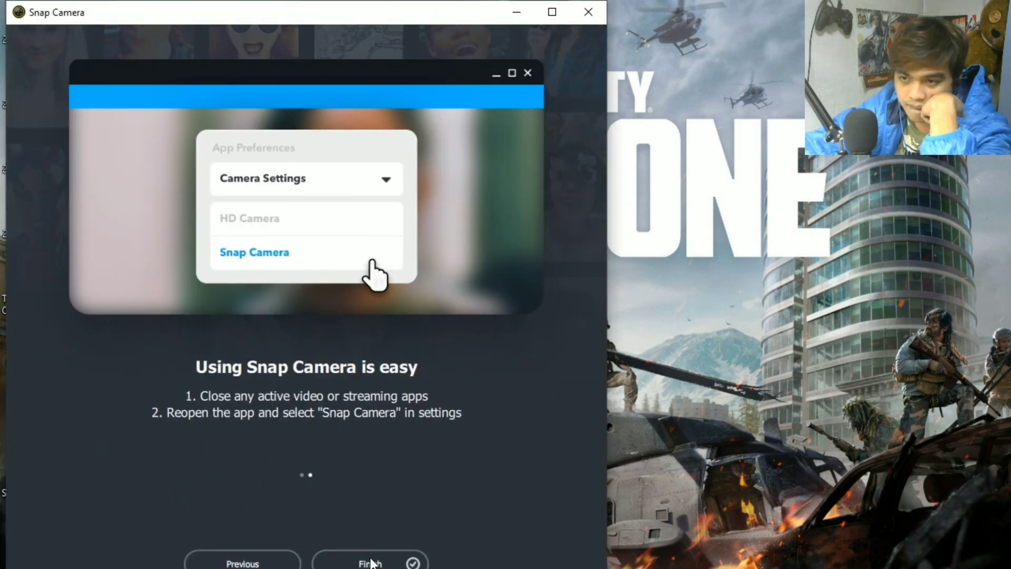
click(373, 563)
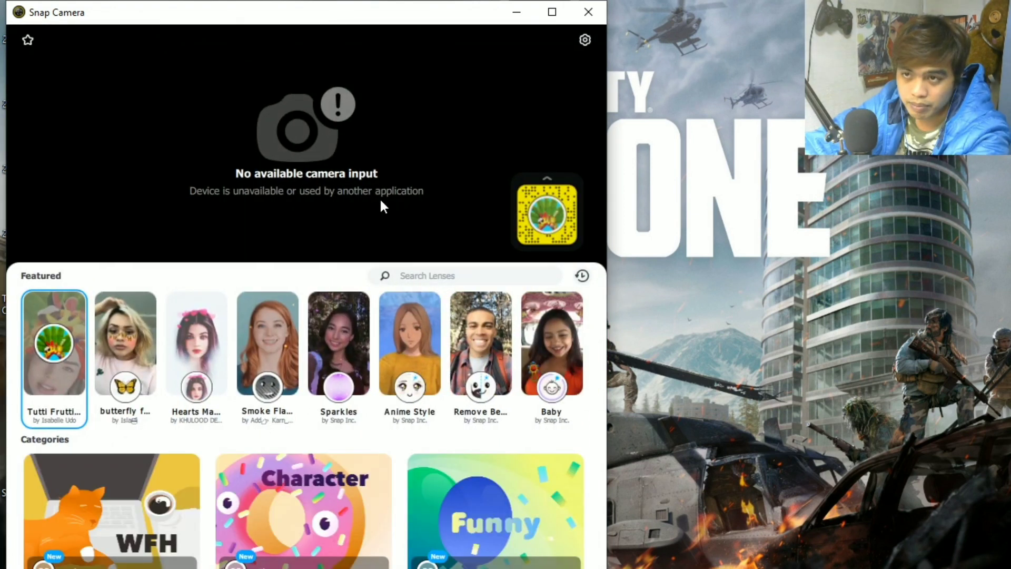
Choose Integrated Webcam as Snap Camera's camera and return to the lens view
click(593, 46)
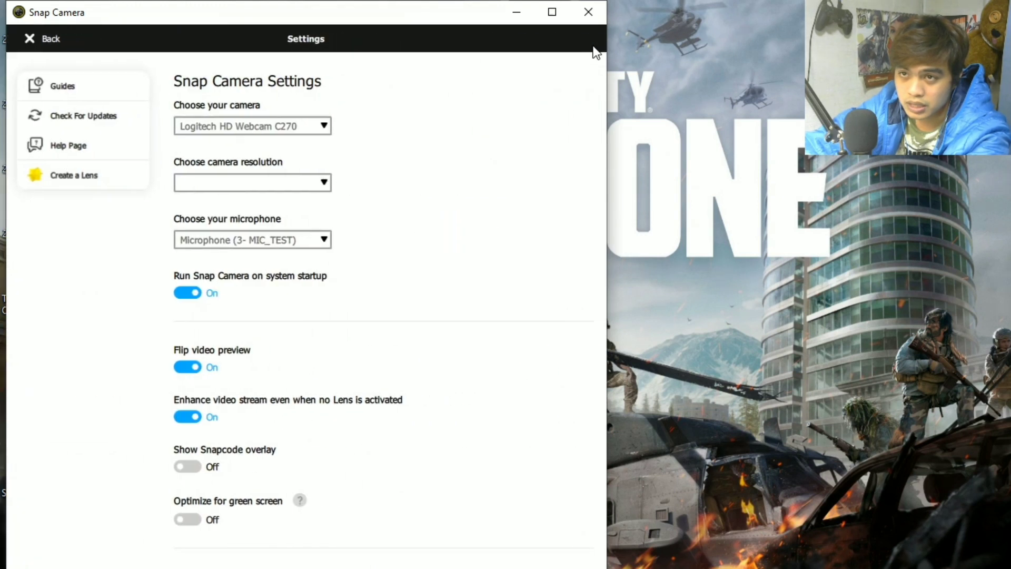
click(303, 128)
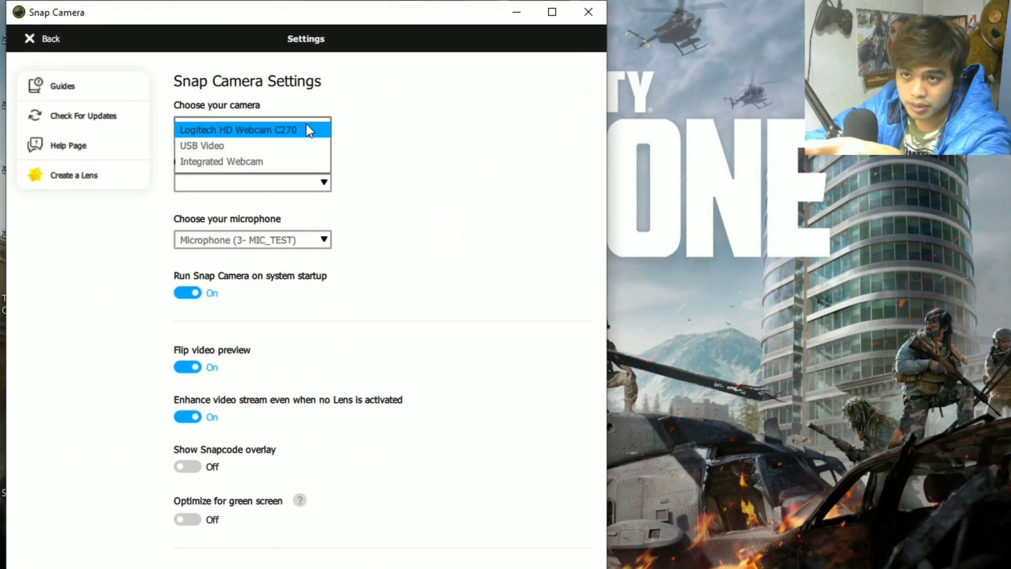
click(220, 163)
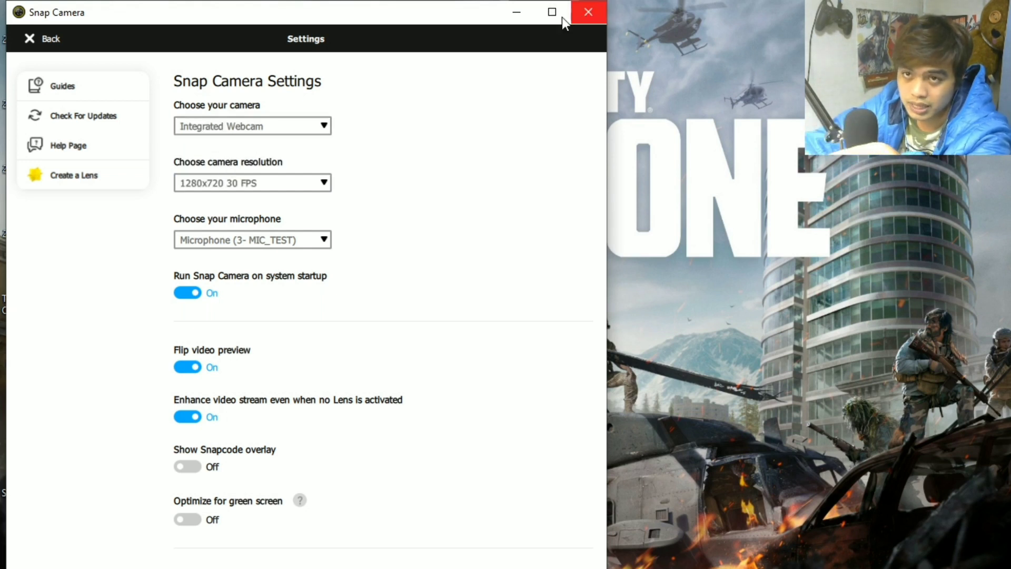
click(45, 43)
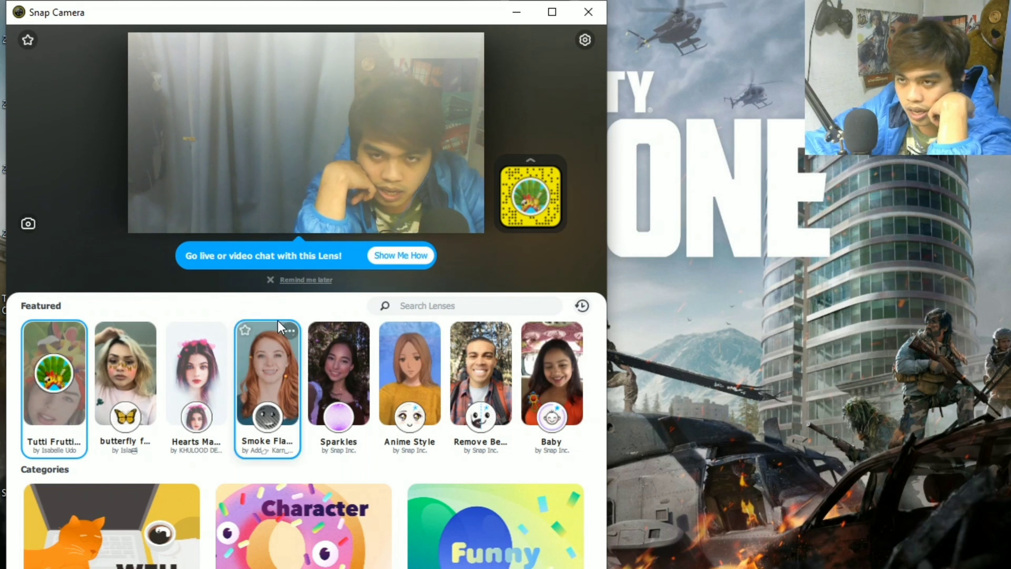
scroll(277, 321, down, 2)
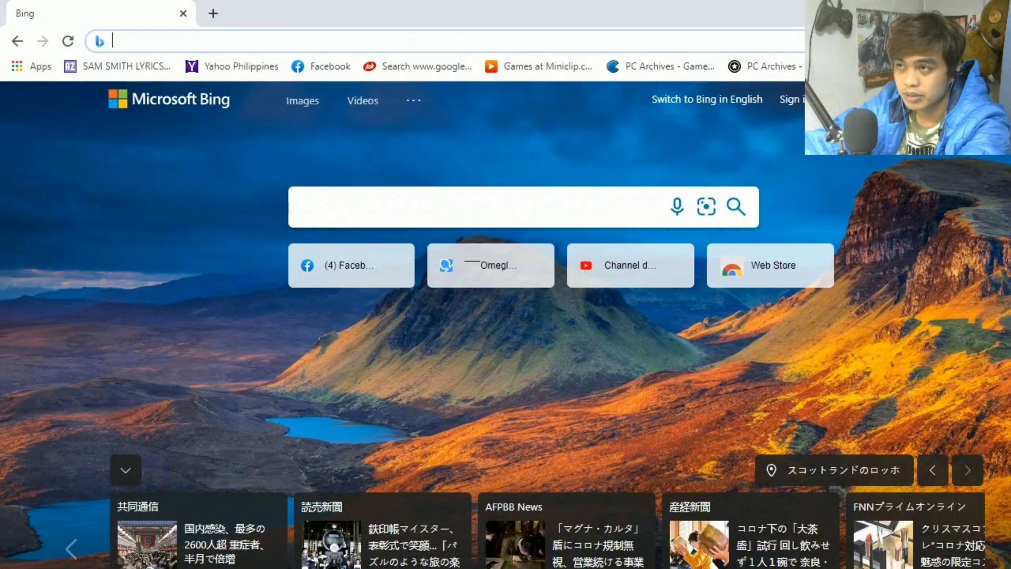
Go to omegle.com in Chrome
text(omke)
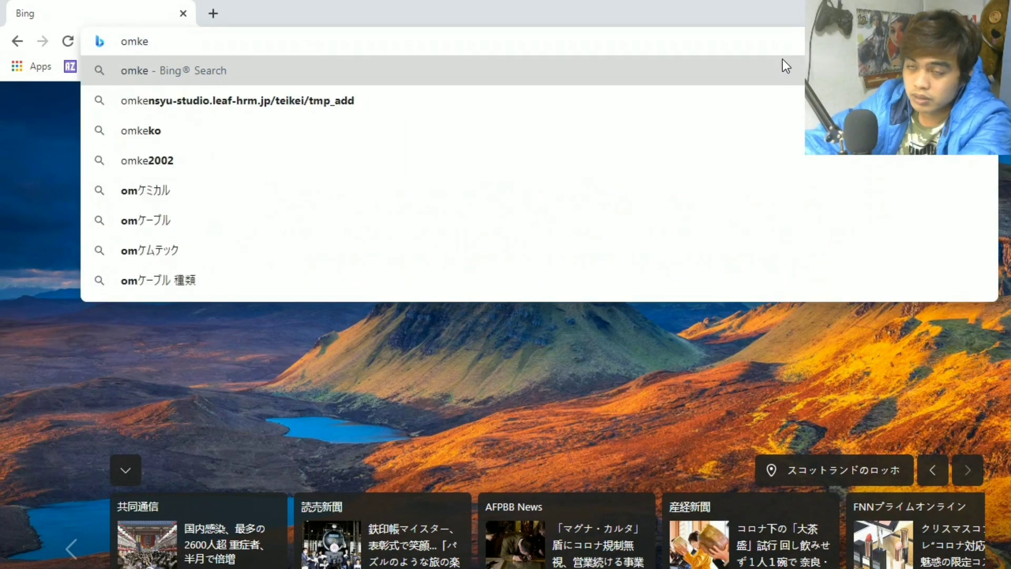
key(BackSpace)
key(BackSpace)
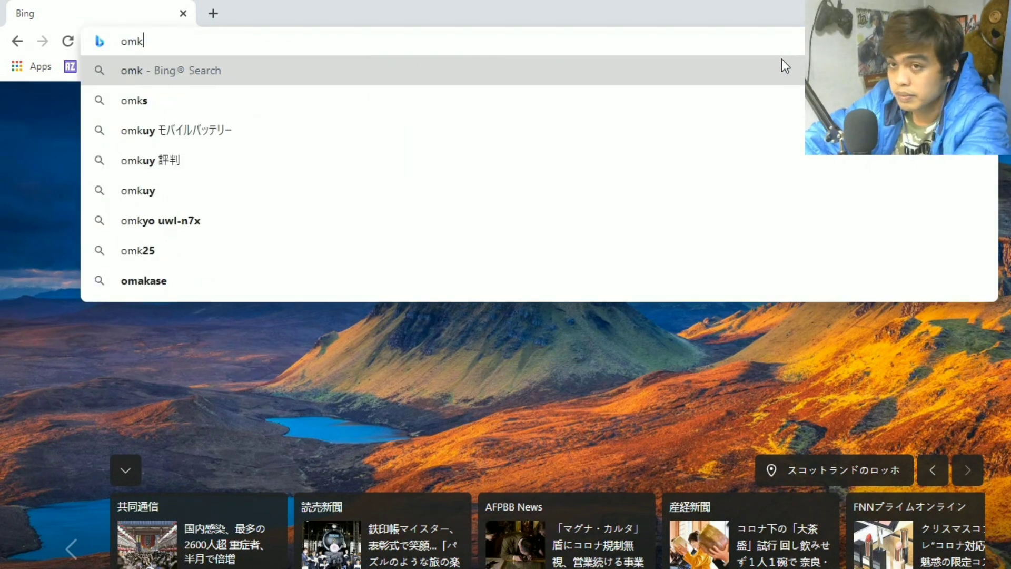
text(e)
key(Return)
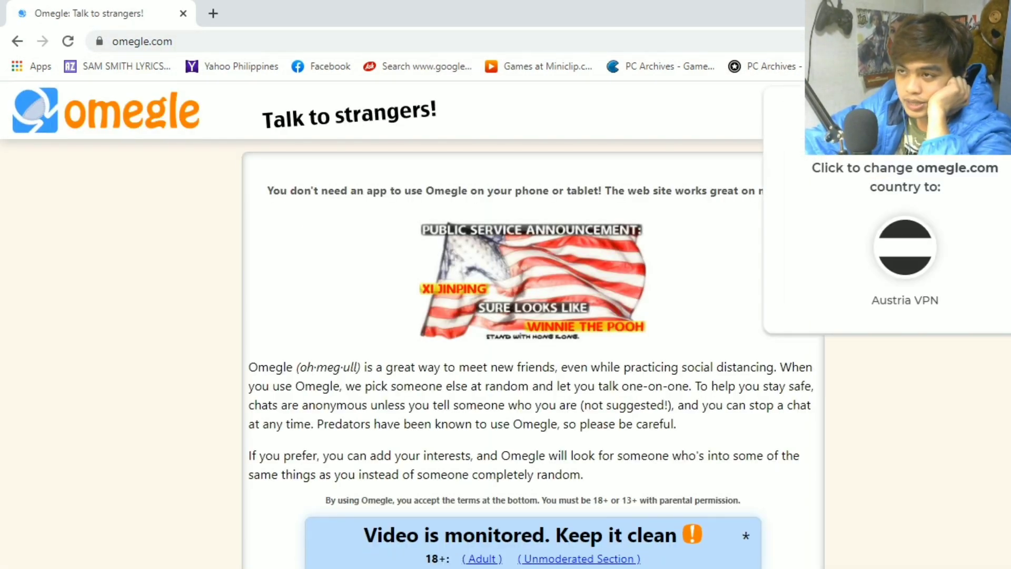
Start an Omegle video chat, which reports it could not start the camera
key(alt+Tab)
click(166, 296)
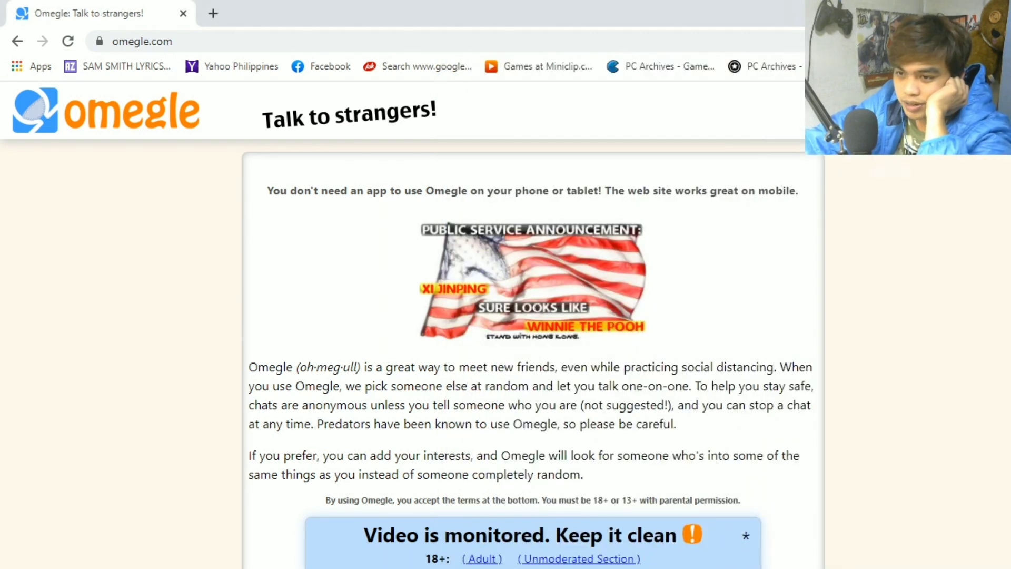
key(alt+Tab)
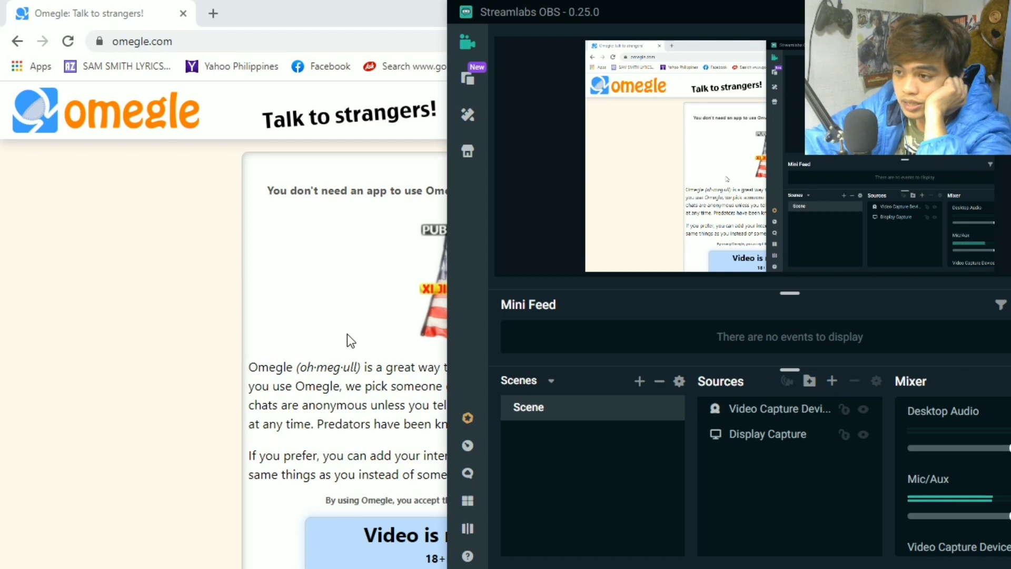
click(174, 338)
scroll(222, 329, down, 3)
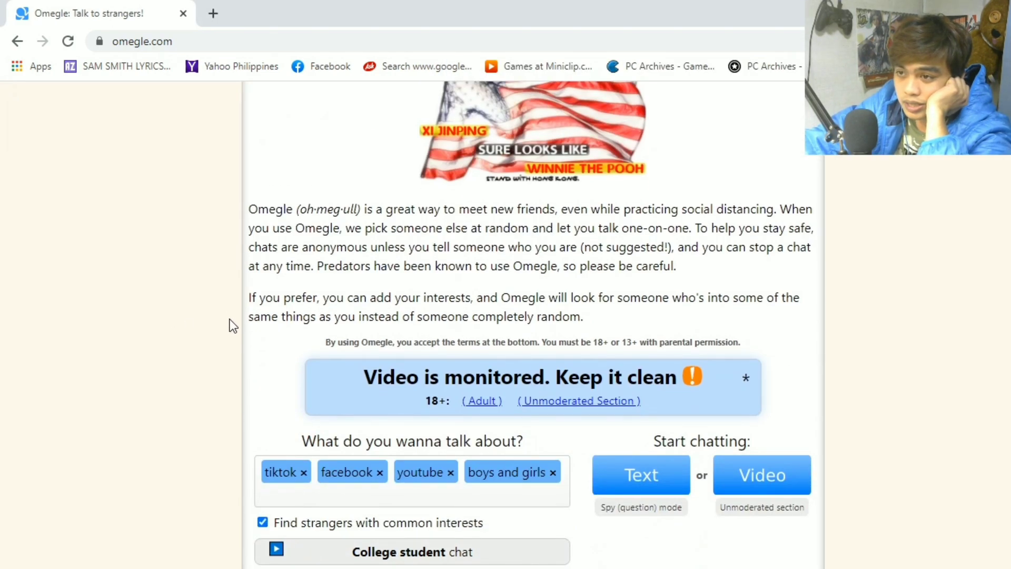
scroll(230, 325, up, 3)
scroll(802, 314, down, 5)
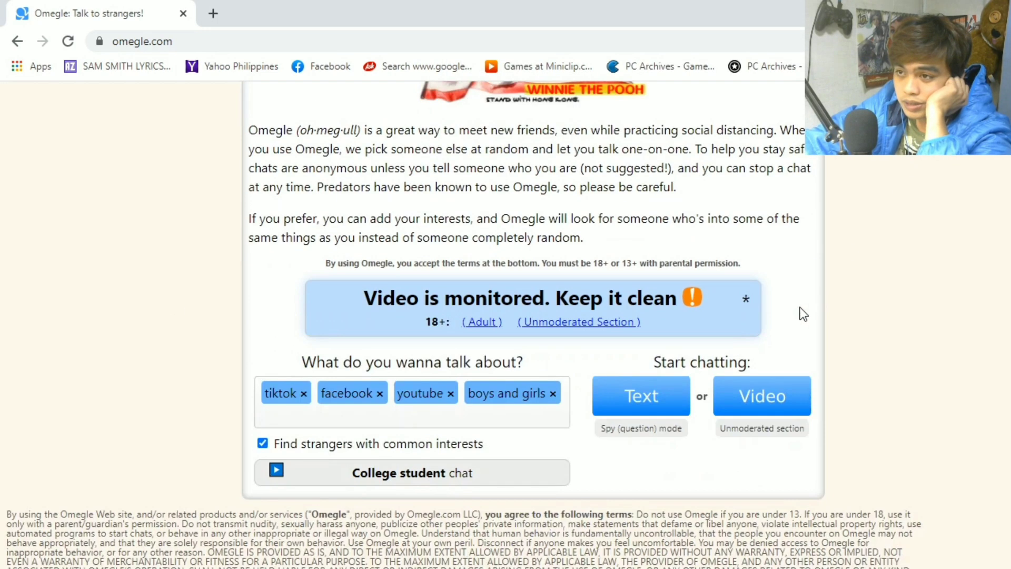
click(743, 406)
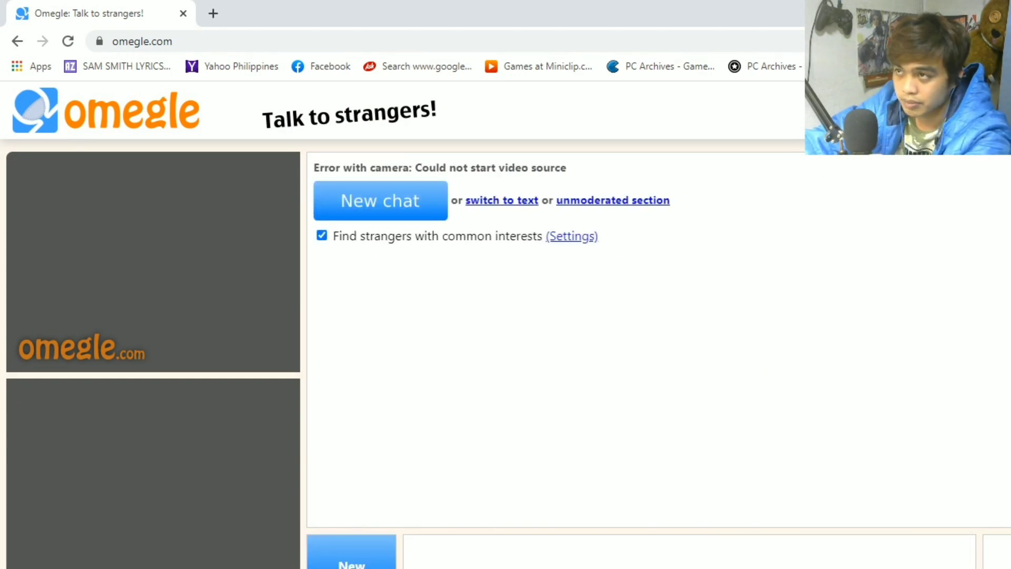
Make Snap Camera Chrome's camera in camera settings, then bring the Snap Camera window forward
click(948, 41)
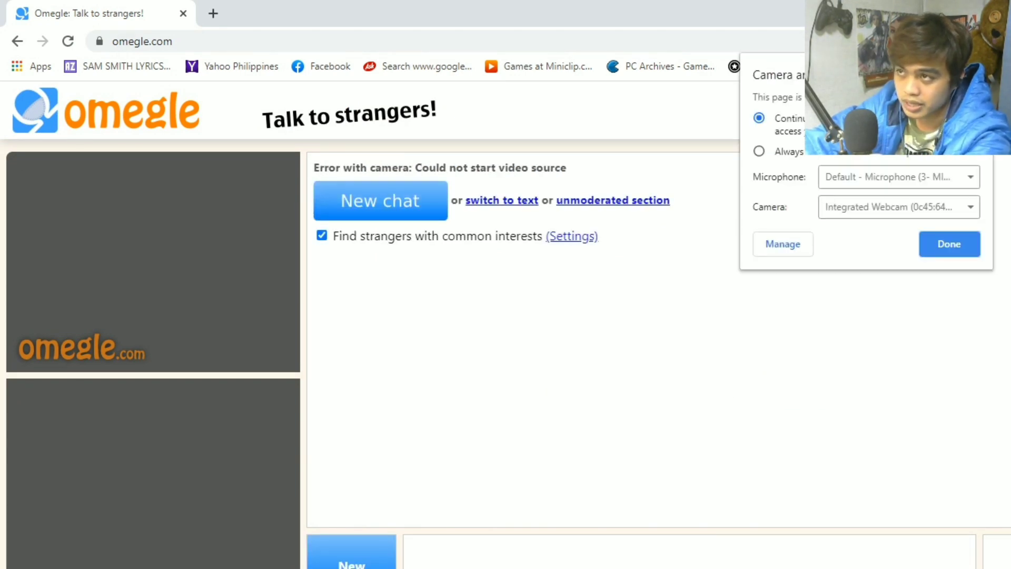
click(788, 248)
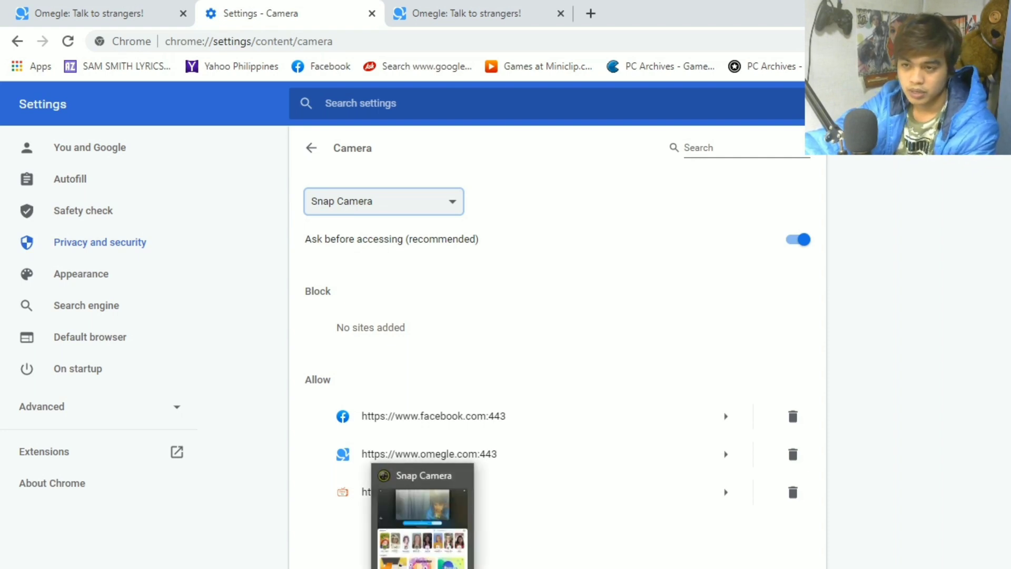
click(422, 566)
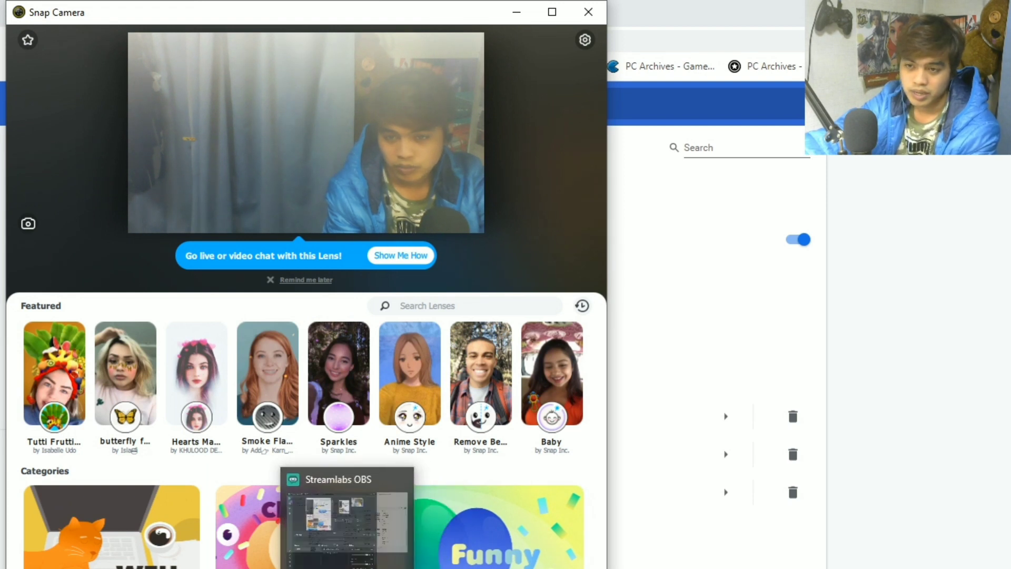
Remove the Video Capture Device source from the Streamlabs OBS scene, leaving only Display Capture
click(343, 566)
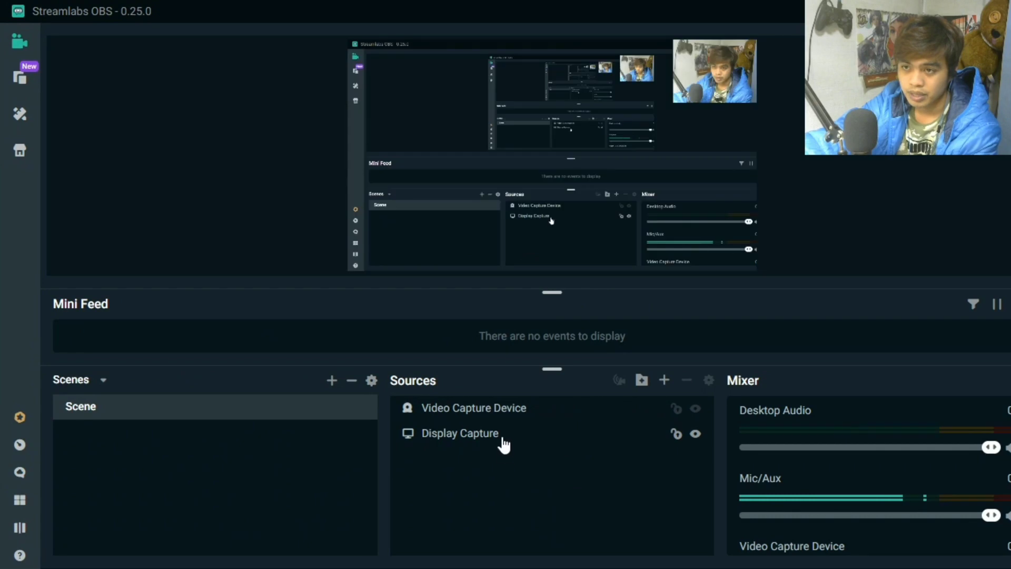
click(506, 423)
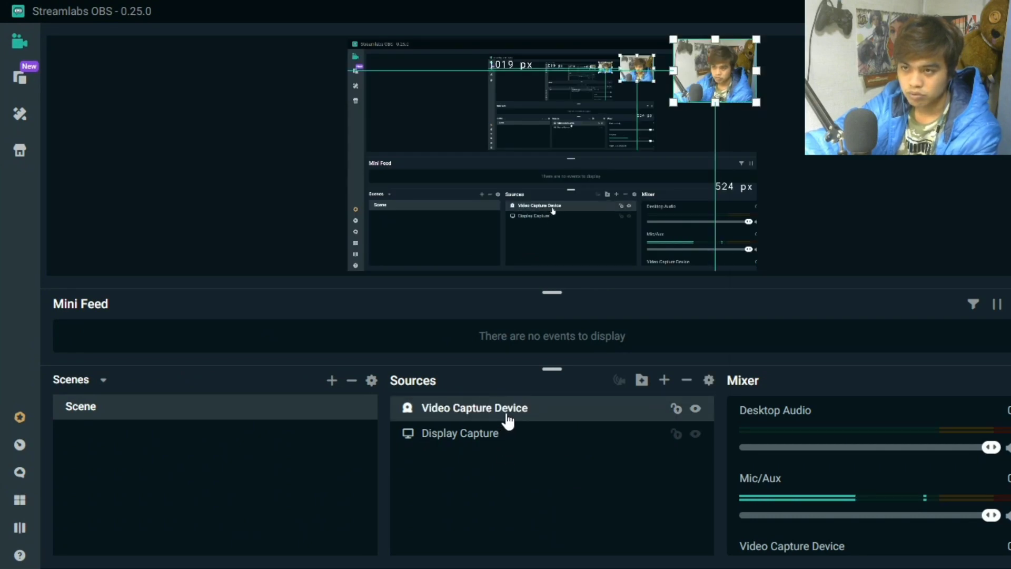
right_click(506, 423)
click(566, 345)
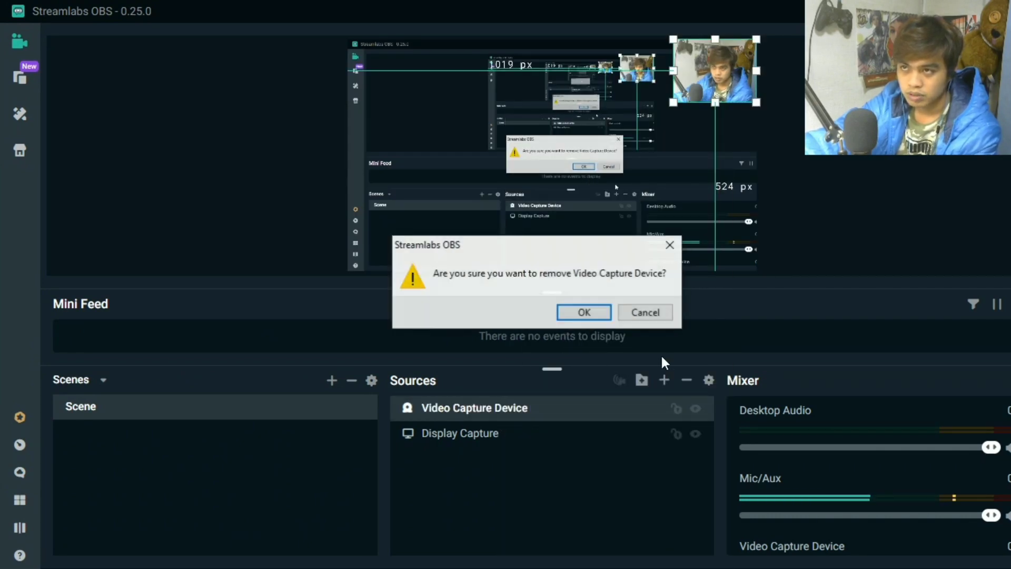
click(585, 311)
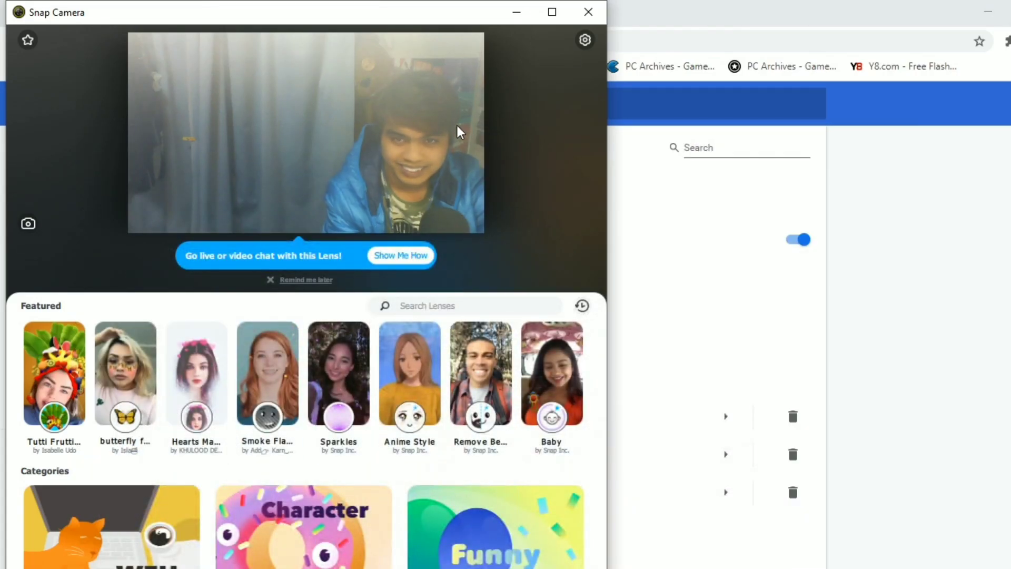
Switch Snap Camera's camera to Logitech HD Webcam C270
click(582, 42)
click(285, 133)
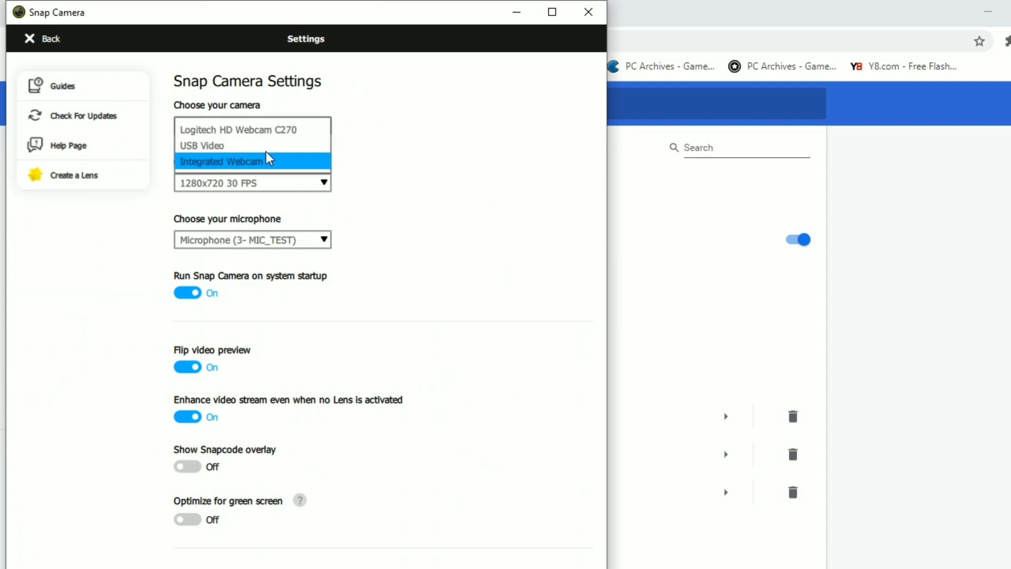
click(274, 132)
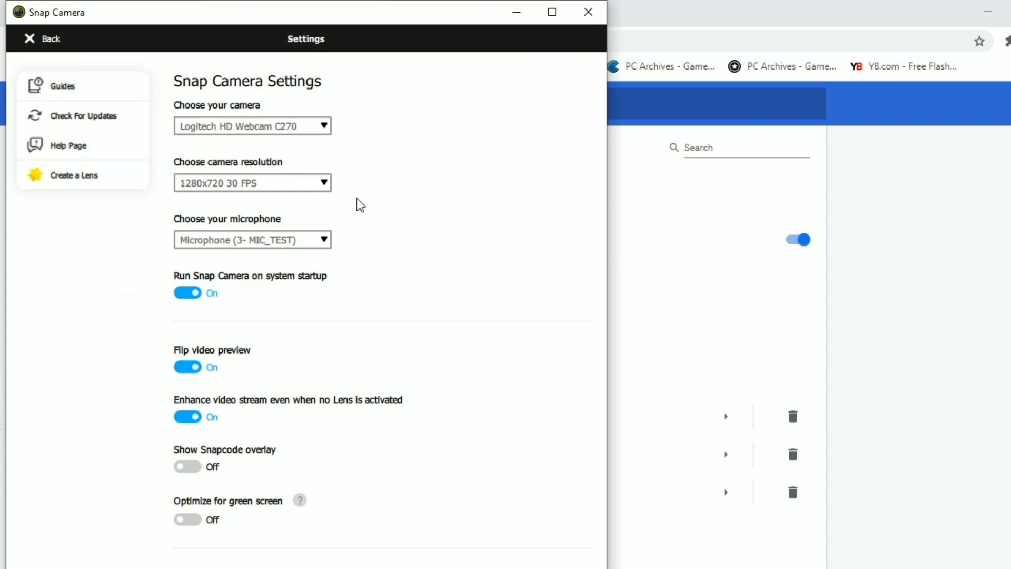
click(30, 40)
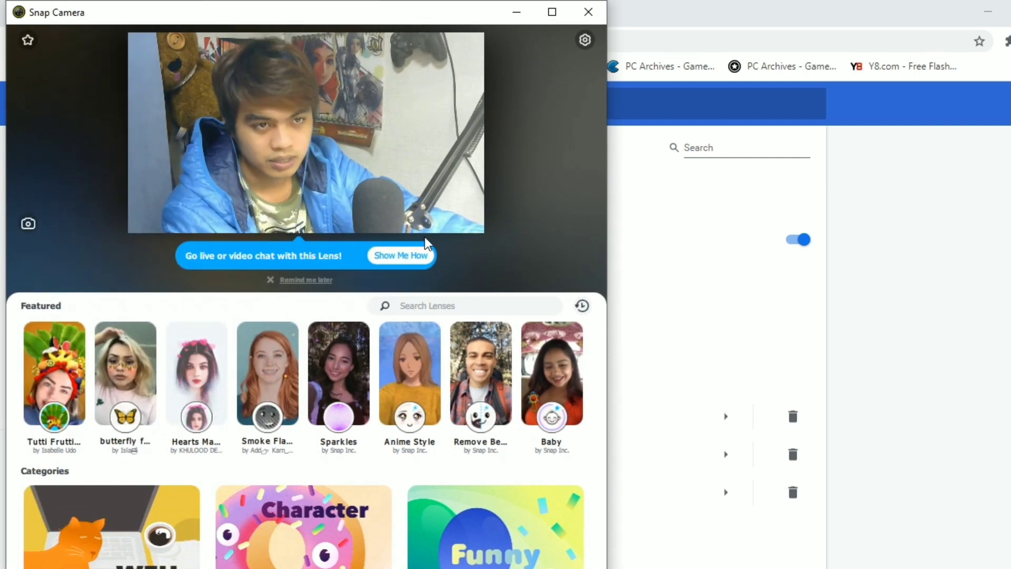
Apply the Tiger King lens from the Funny category, then close Snap Camera
scroll(245, 383, down, 2)
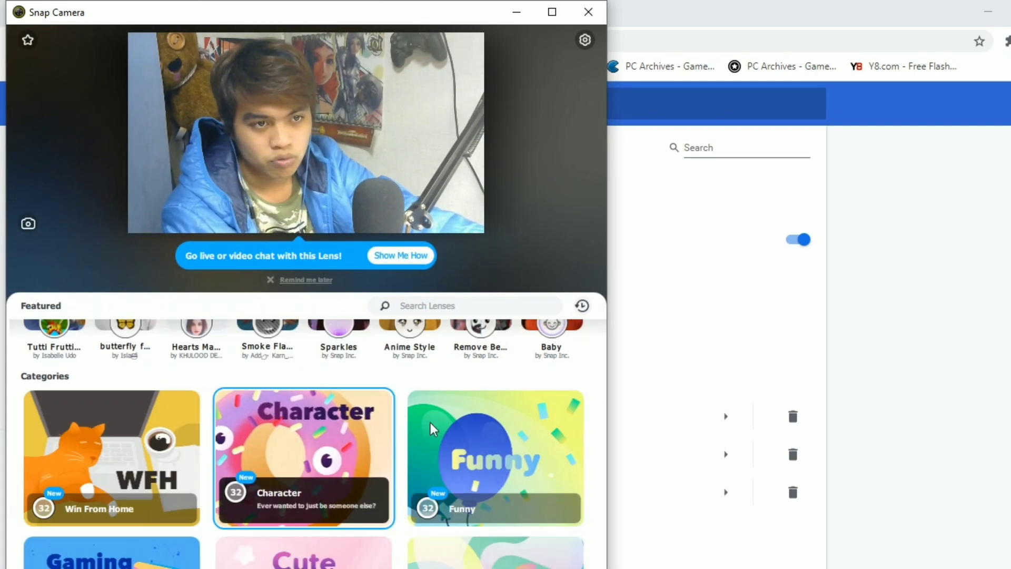
click(527, 428)
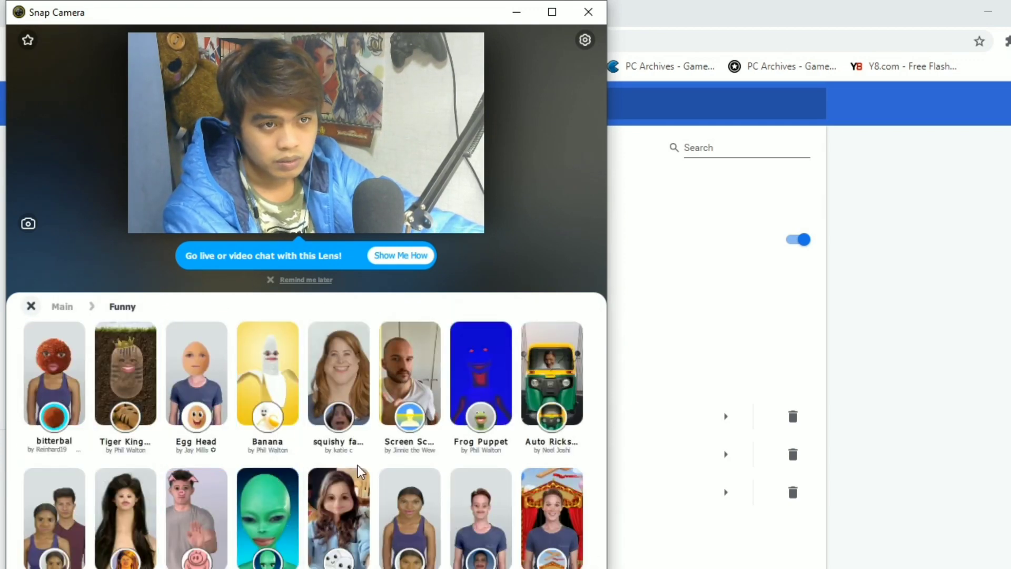
scroll(358, 466, down, 3)
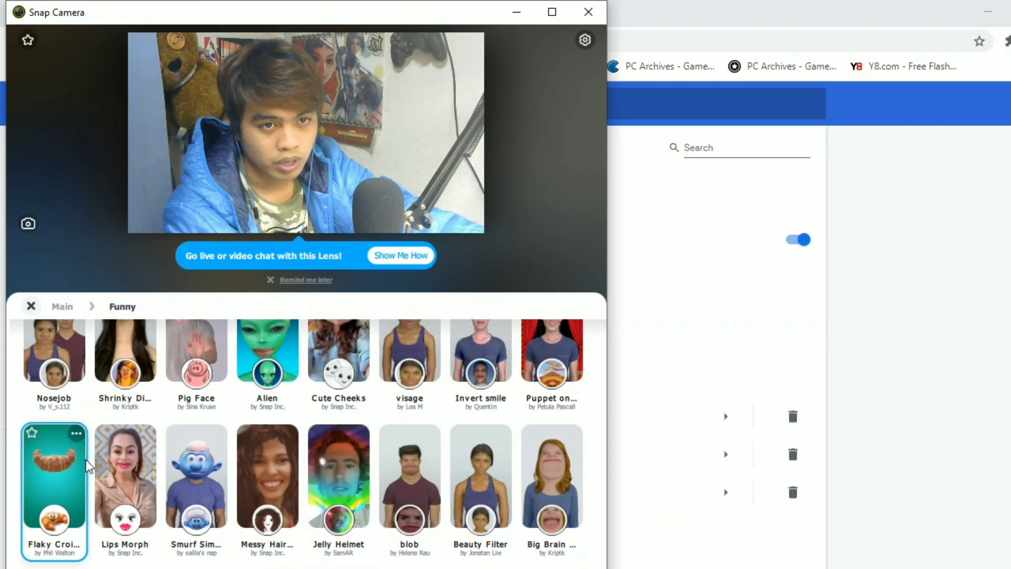
scroll(106, 459, down, 2)
scroll(209, 475, up, 5)
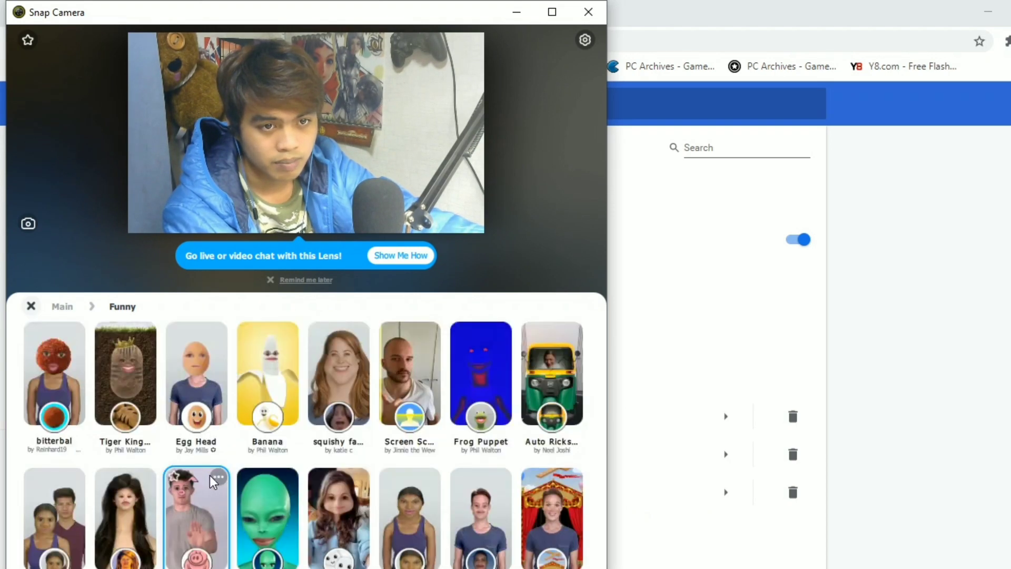
click(121, 382)
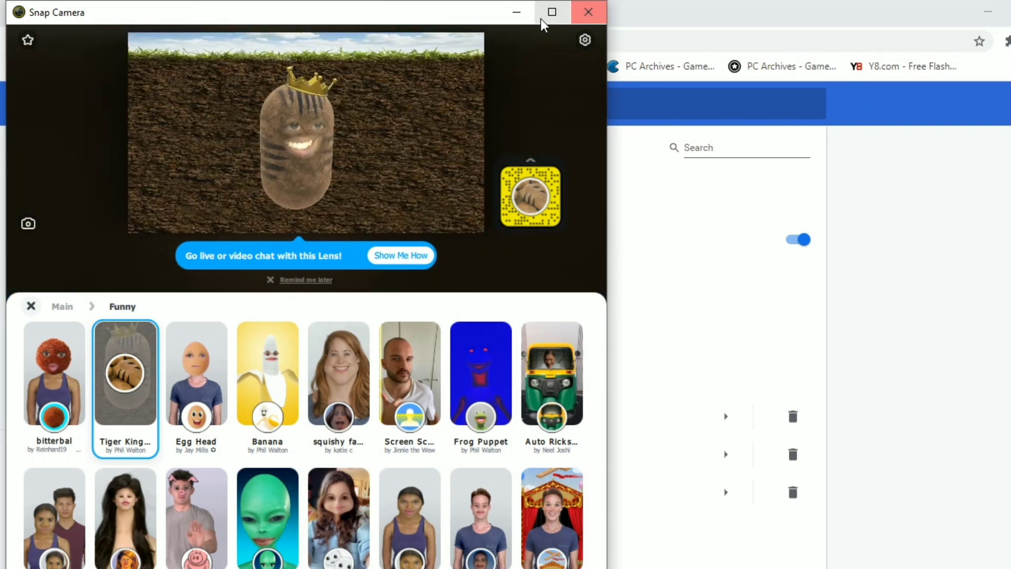
click(993, 198)
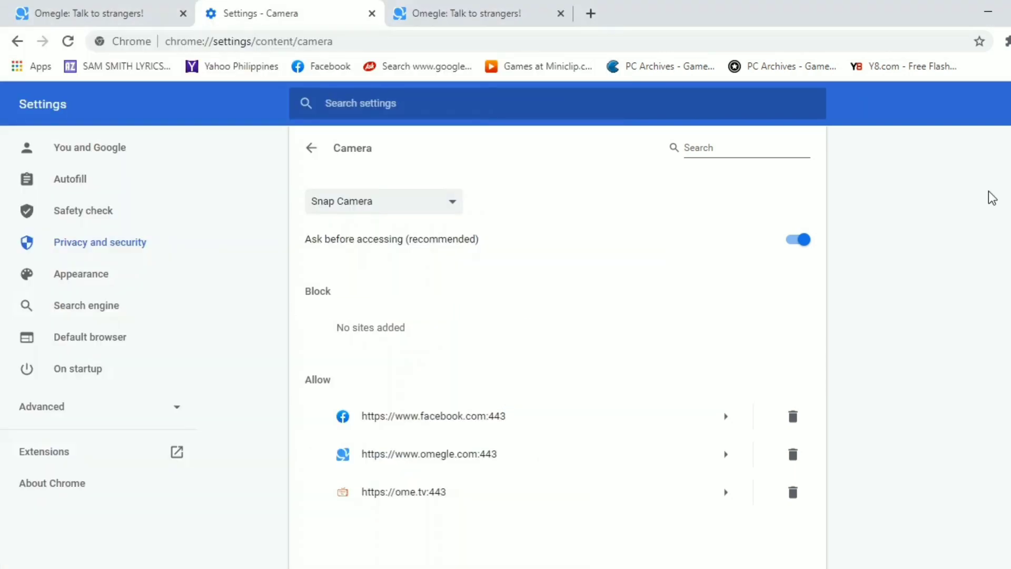
Keep Snap Camera as Chrome's camera, start an Omegle video chat, and check its camera permission
click(450, 202)
click(380, 264)
click(482, 7)
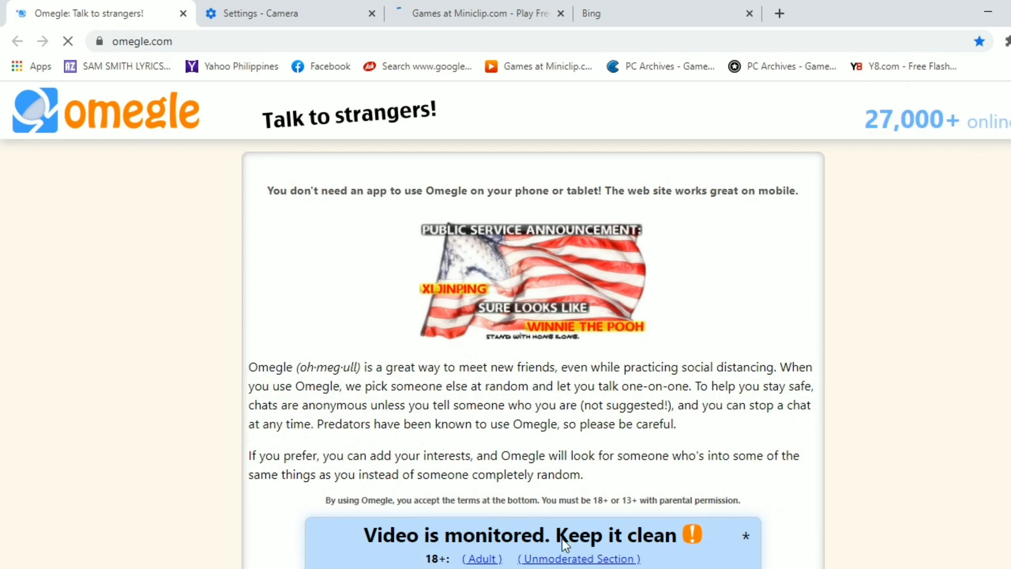
scroll(792, 564, down, 3)
click(777, 490)
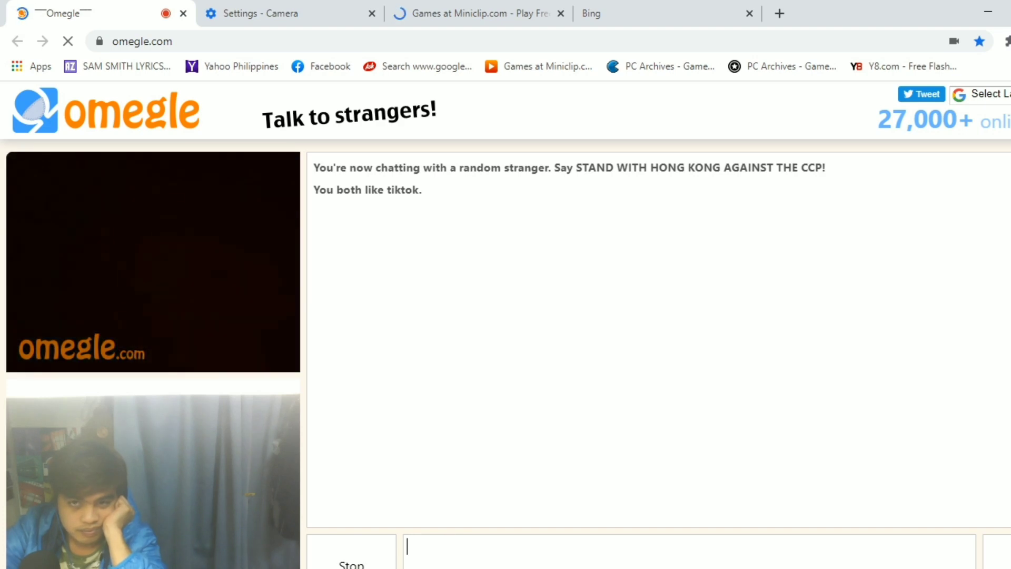
click(951, 40)
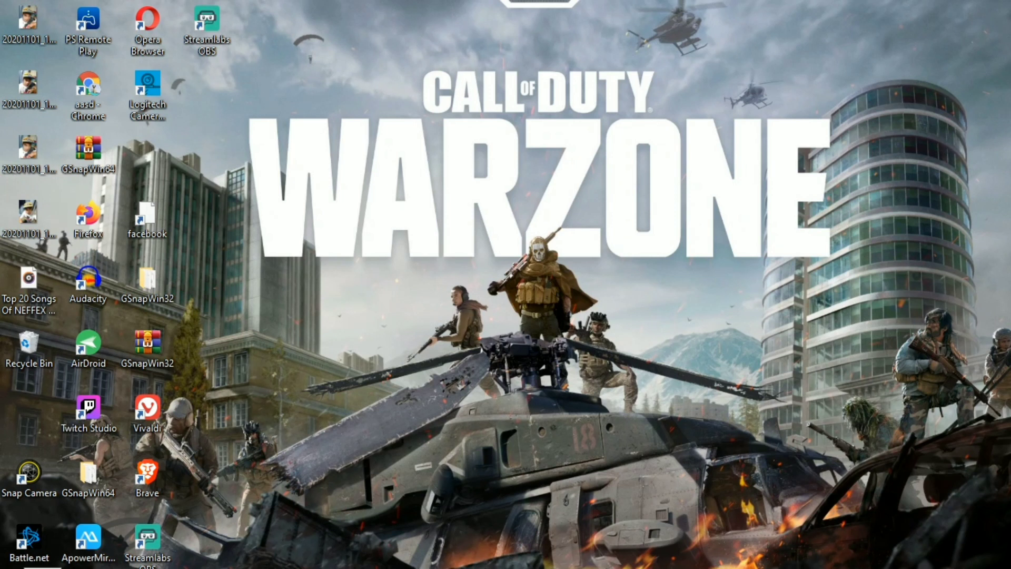
Disable the Integrated Webcam under Cameras in Device Manager, then check the Snap Camera device
key(super+s)
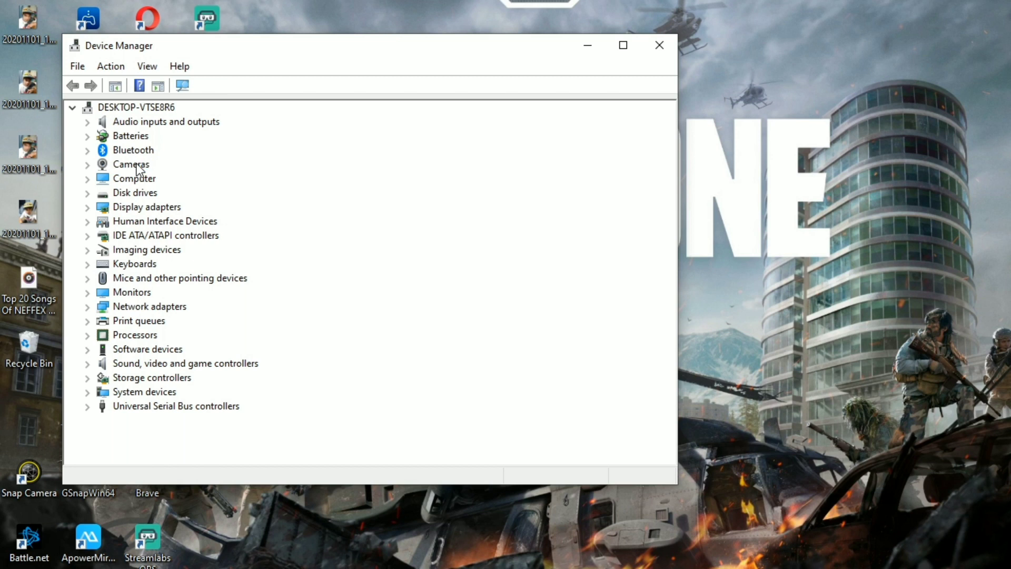
double_click(138, 167)
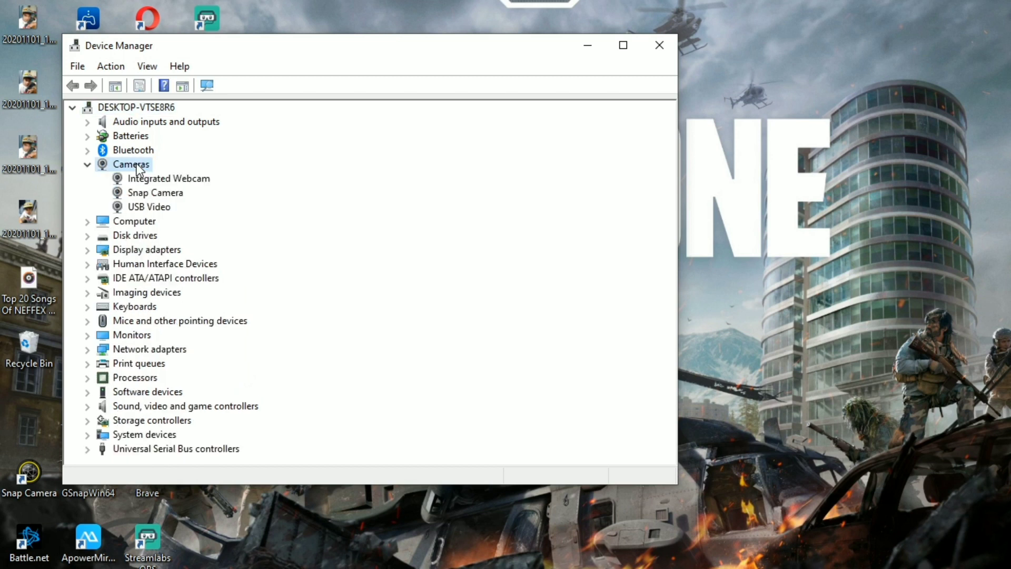
click(172, 180)
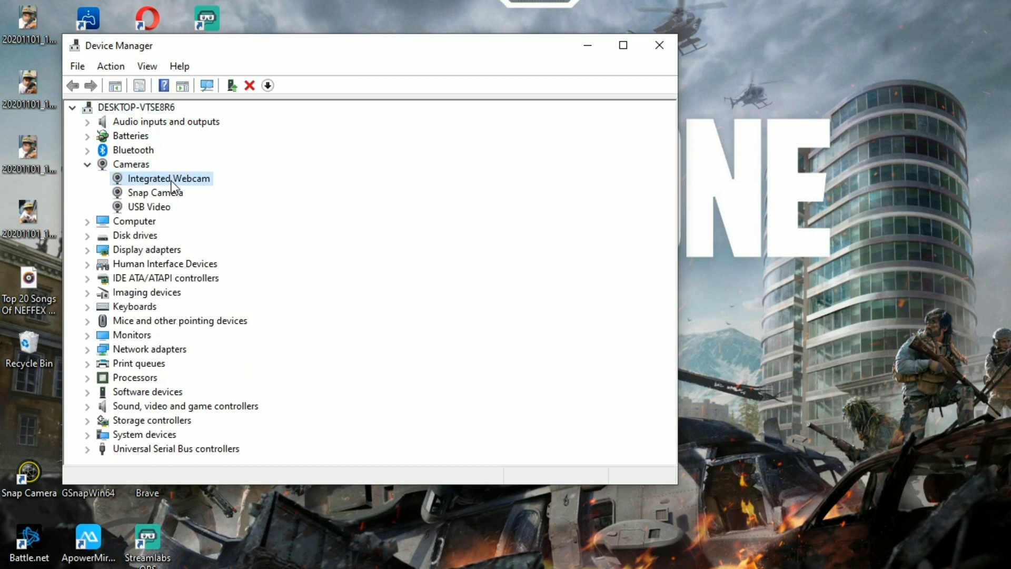
right_click(167, 180)
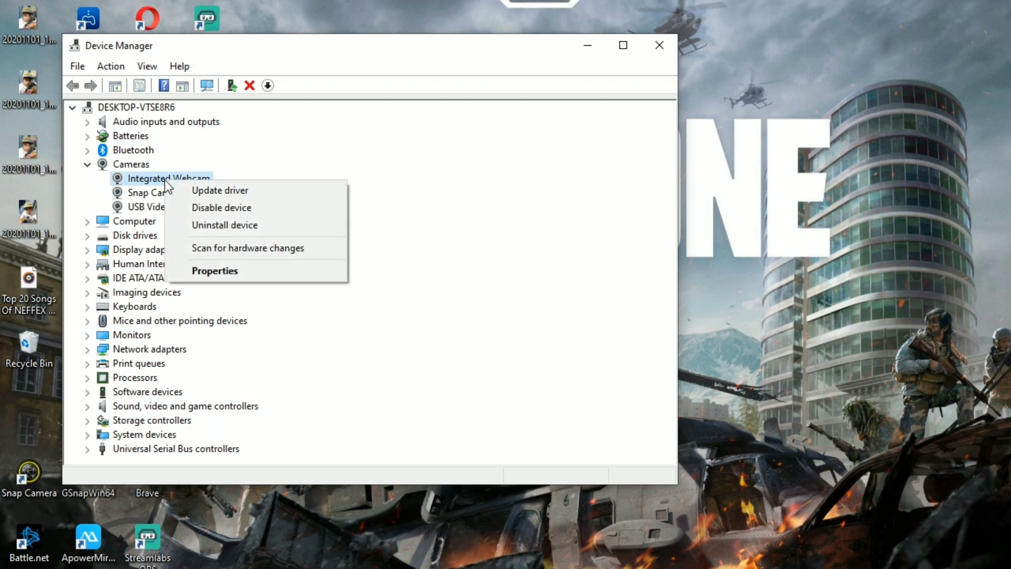
click(224, 209)
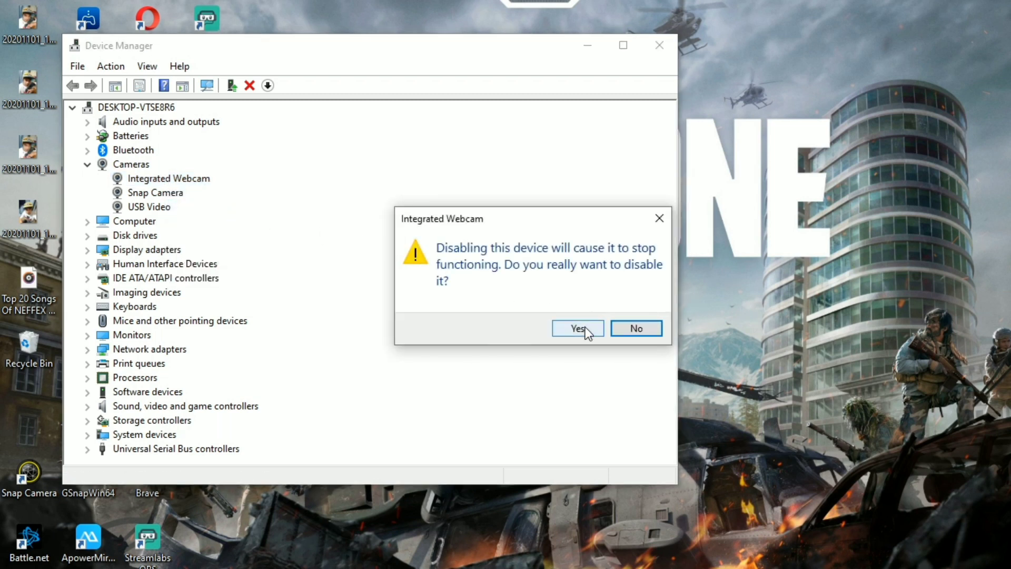
click(585, 328)
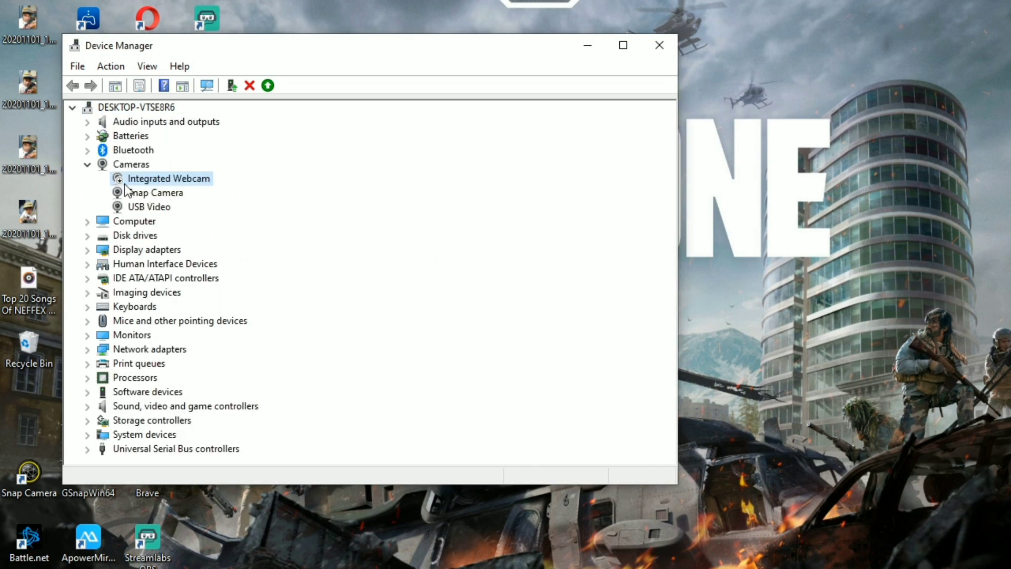
click(152, 207)
click(160, 194)
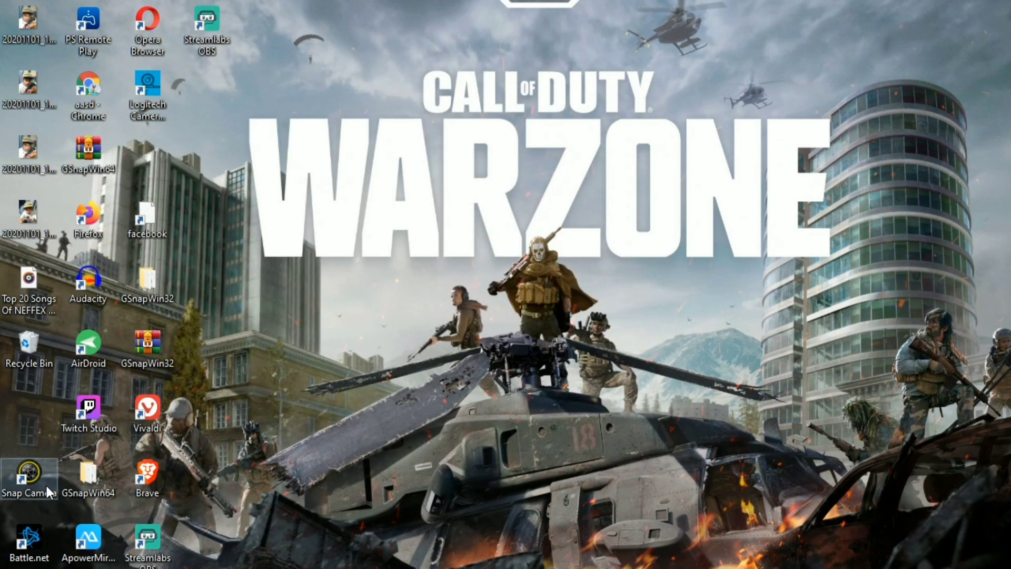
Launch Snap Camera and browse the Gaming and Funny lens categories
double_click(47, 485)
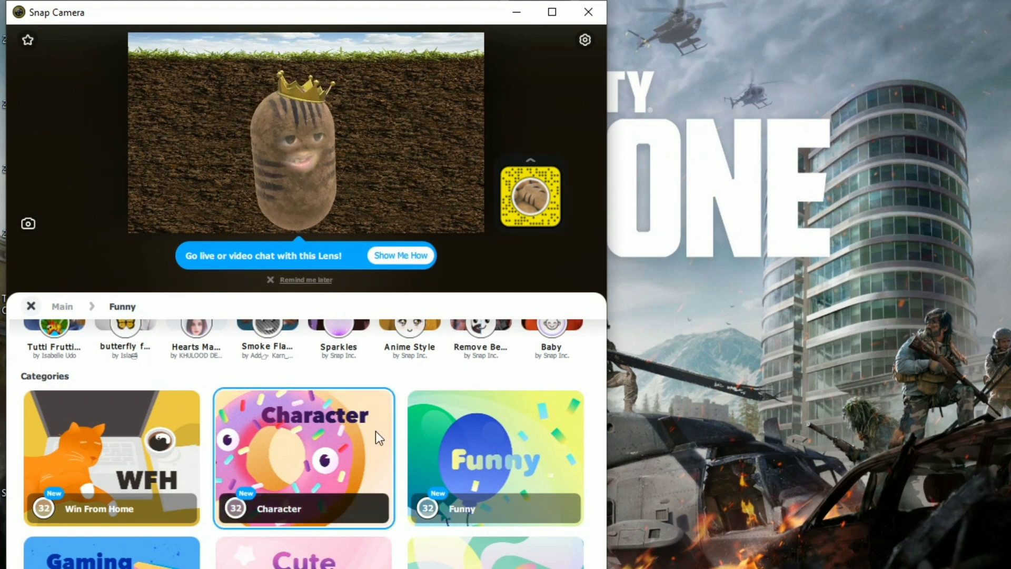
scroll(130, 470, down, 3)
click(130, 472)
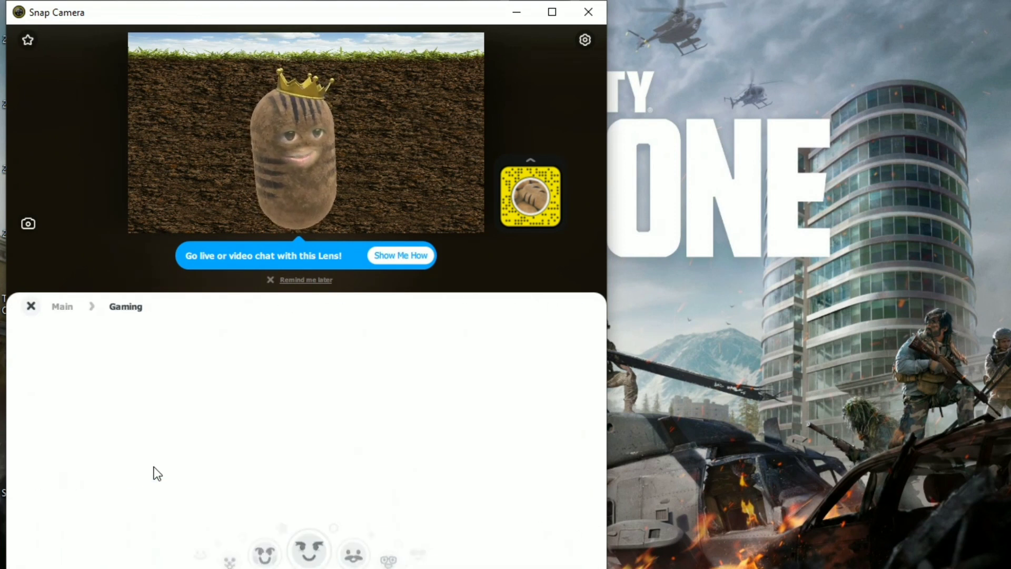
click(35, 312)
click(524, 389)
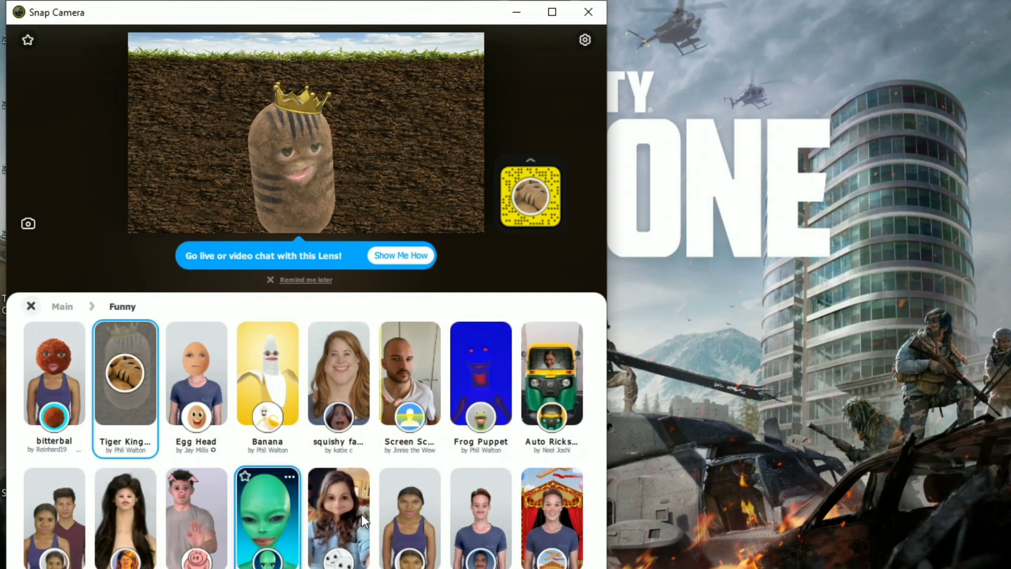
scroll(434, 506, down, 3)
scroll(377, 494, up, 3)
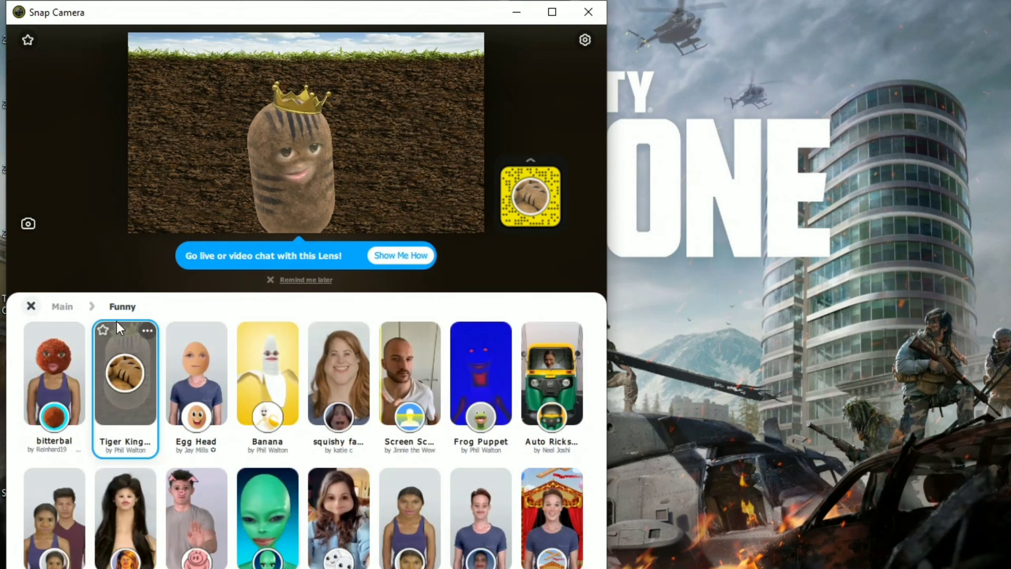
click(32, 306)
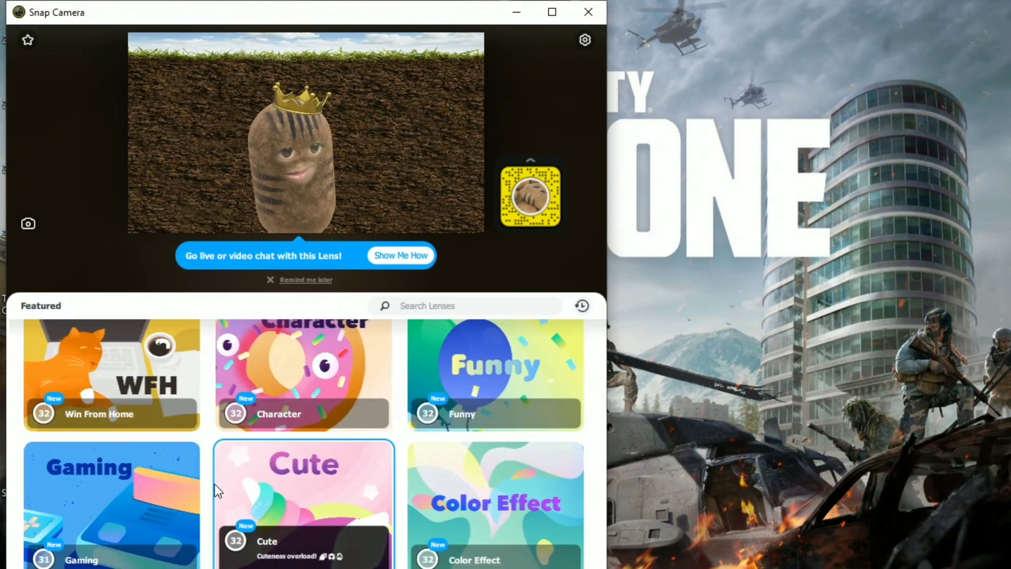
Try Gaming lenses like clown face and cosmic unicorn, and add cosmic unicorn to favourites
click(137, 482)
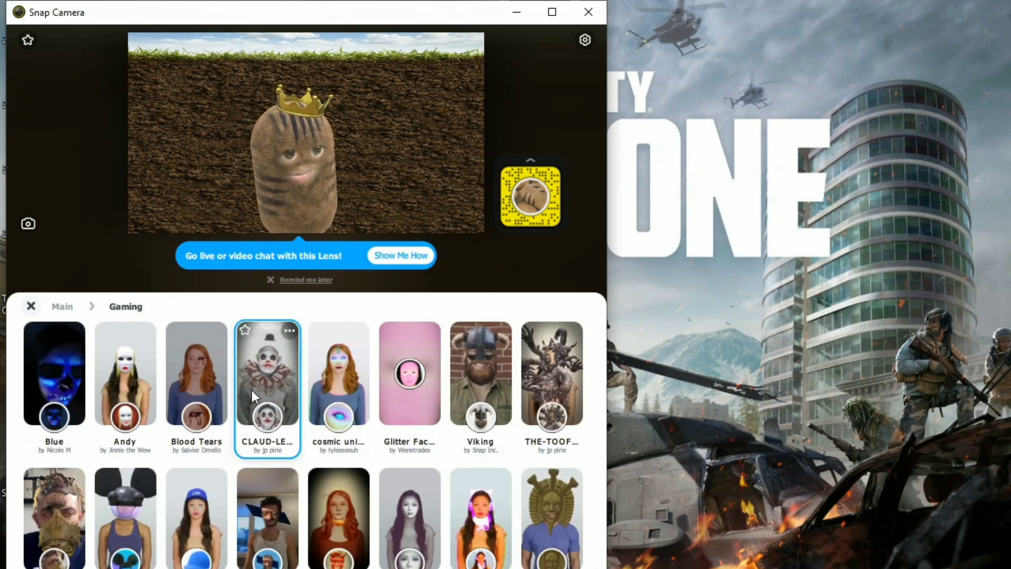
click(283, 521)
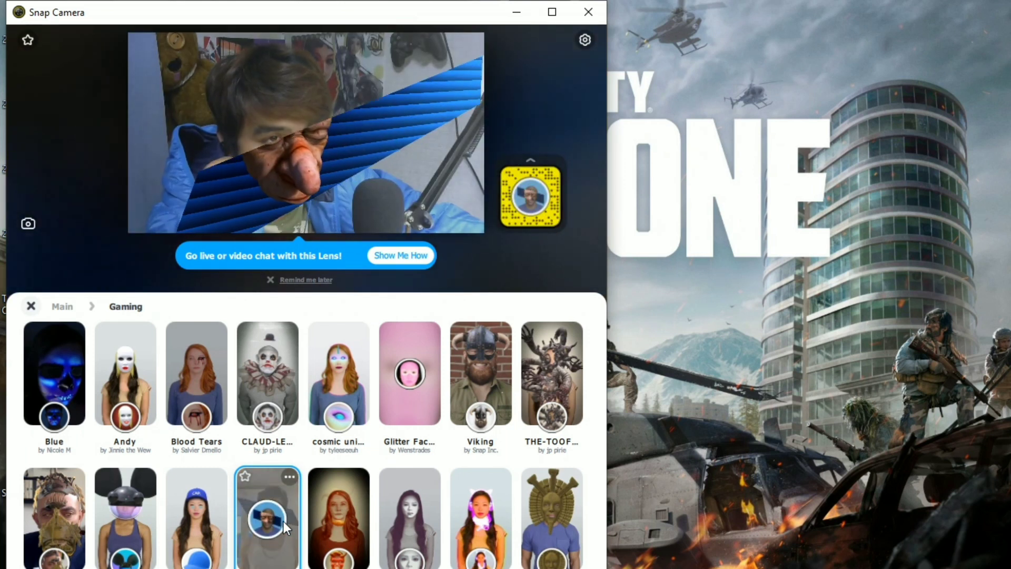
click(299, 381)
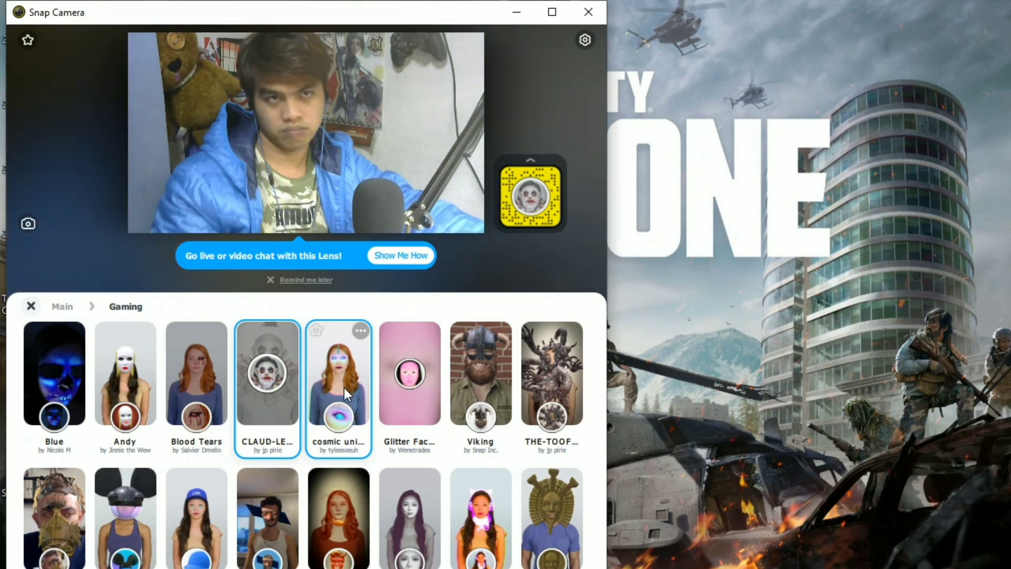
click(344, 388)
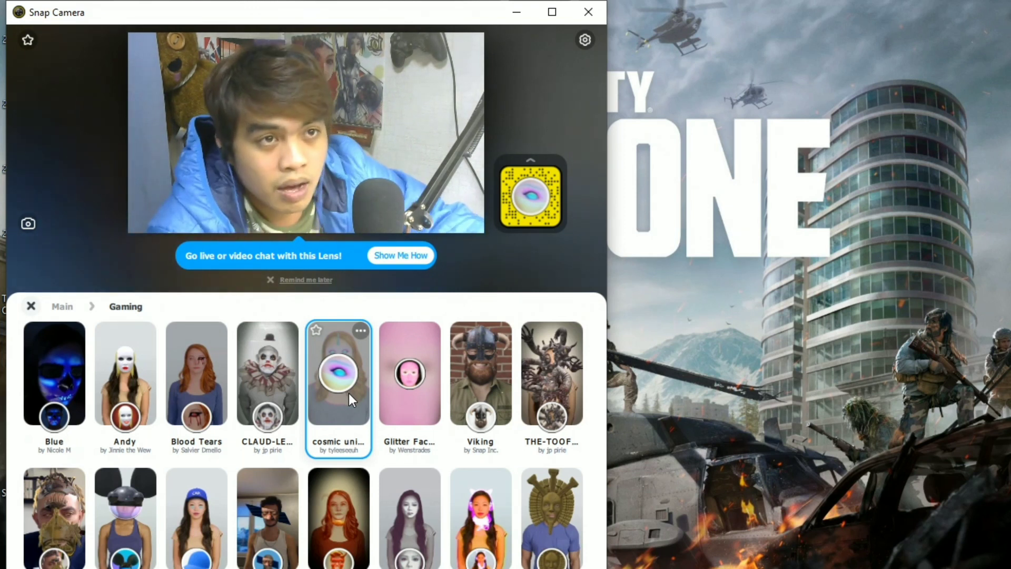
click(539, 205)
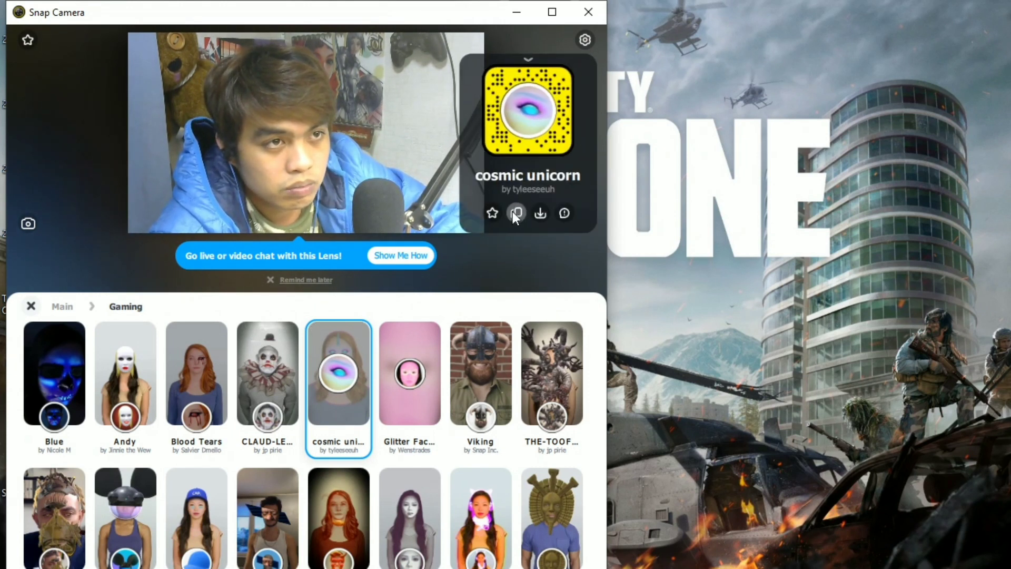
click(493, 213)
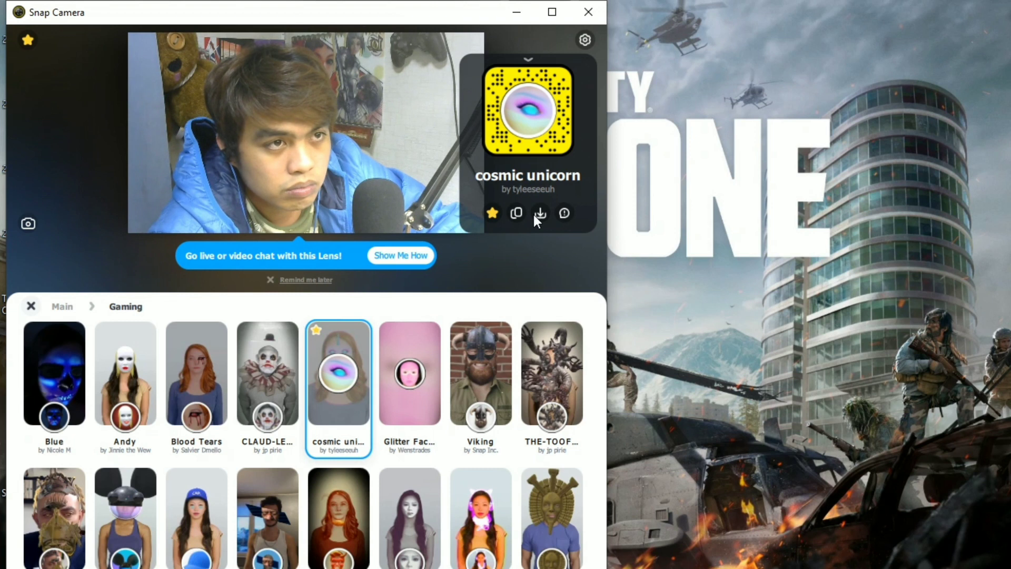
click(536, 215)
click(526, 37)
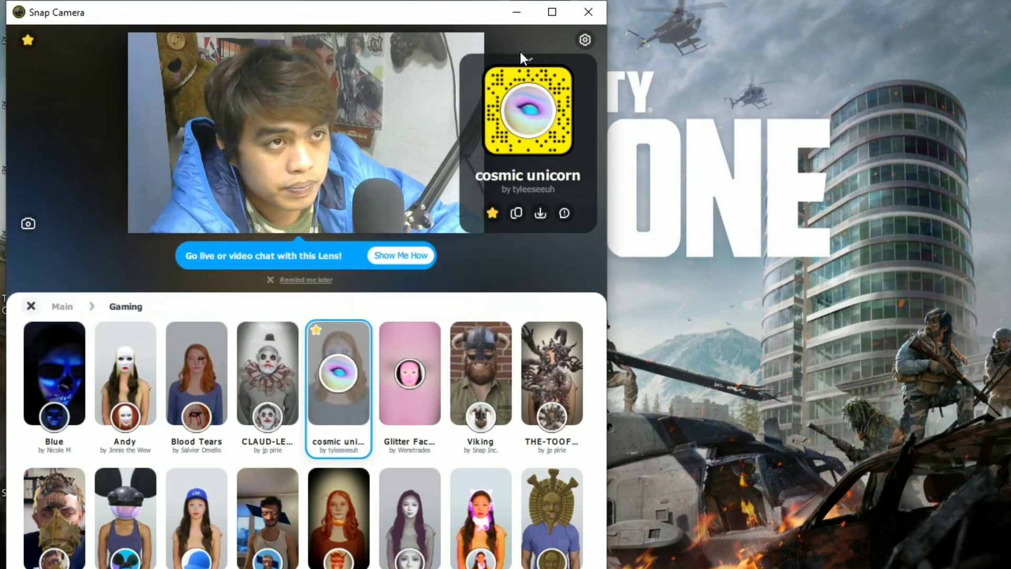
Try the Viking and THE-TOOF-FINGER lenses, apply Banana, and minimise Snap Camera
click(477, 392)
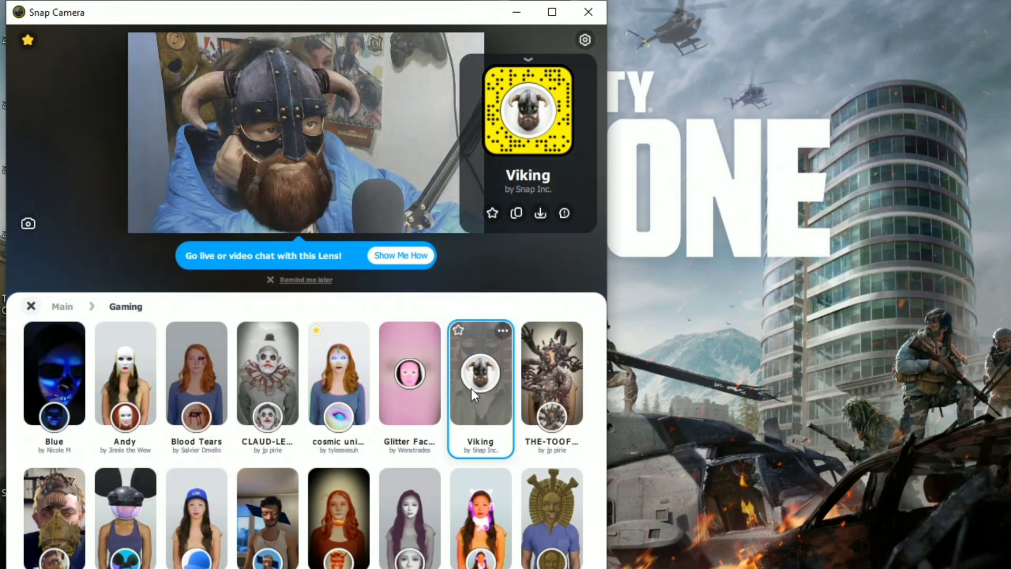
click(530, 368)
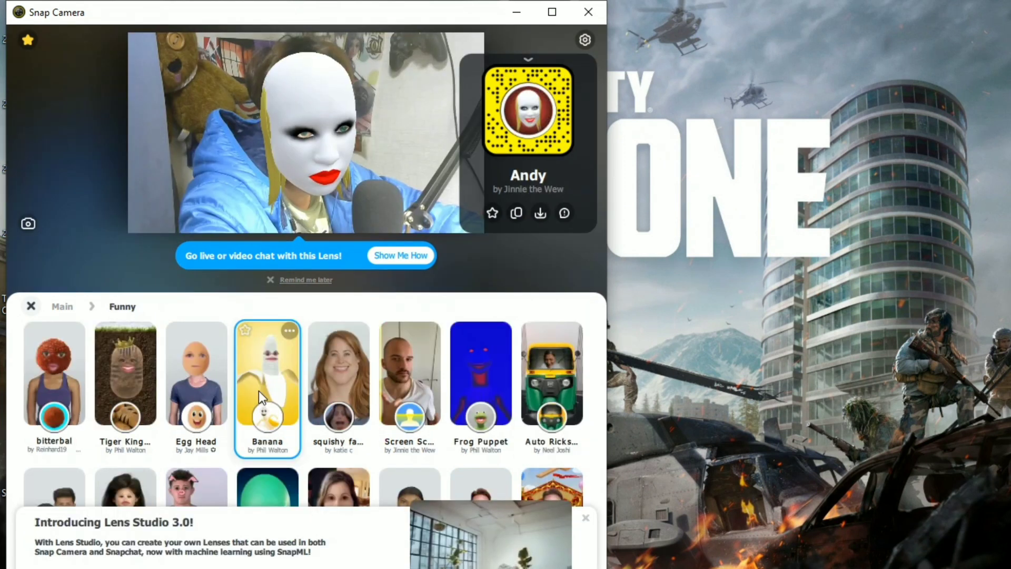
click(258, 390)
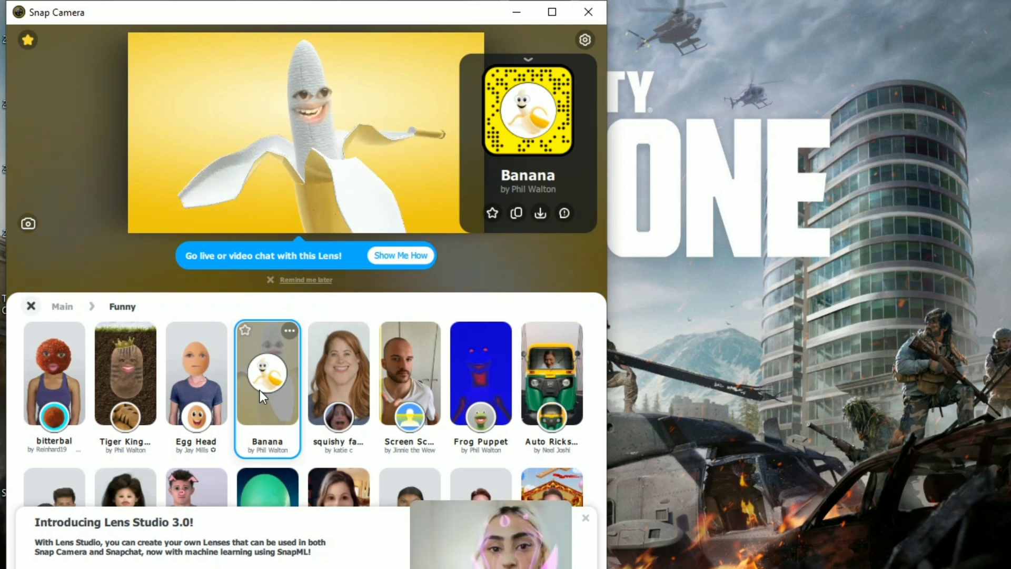
click(516, 18)
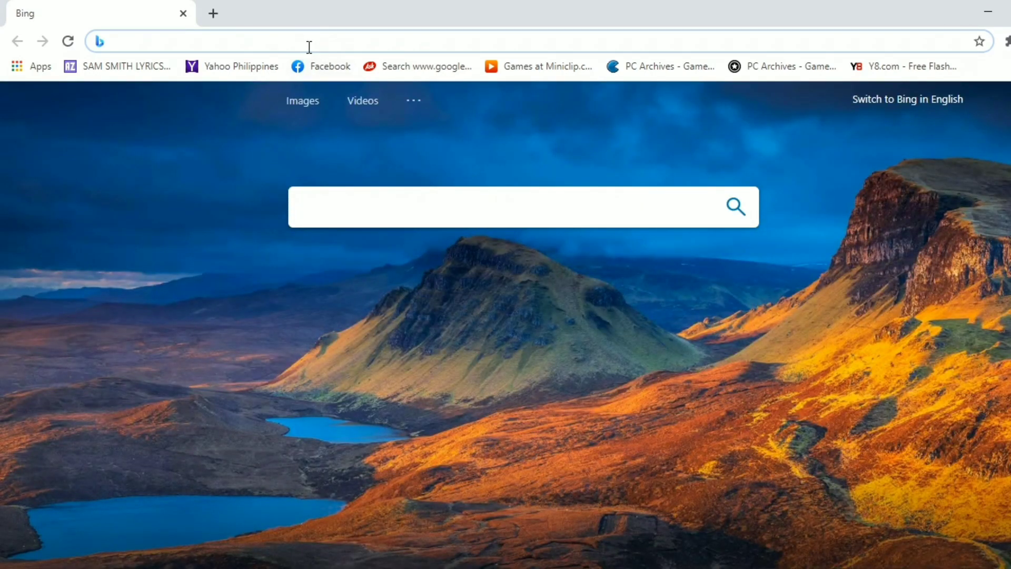
Load omegle.com, start a video chat, and send the message 'sevenstars' to the stranger
text(ome)
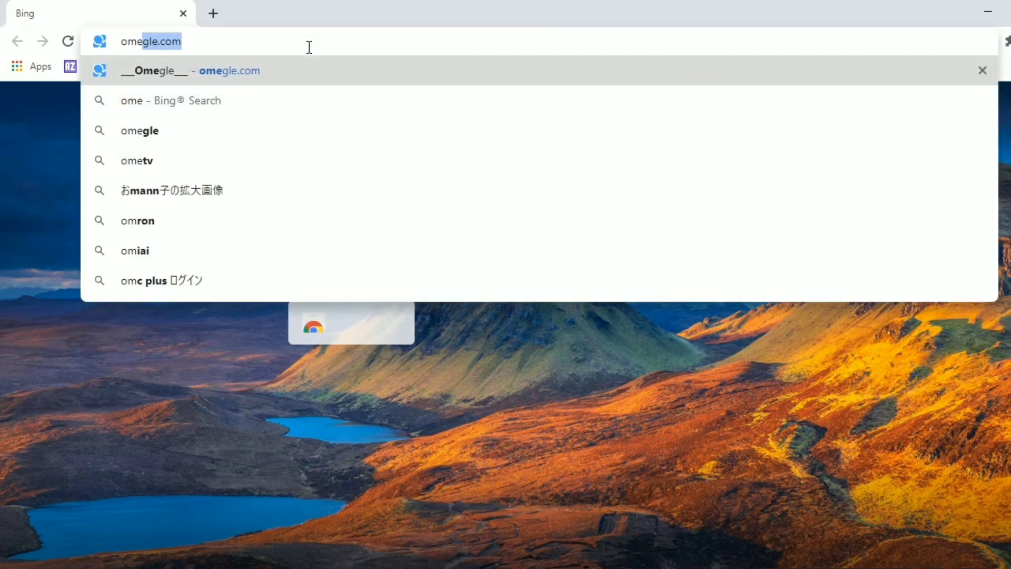
key(Return)
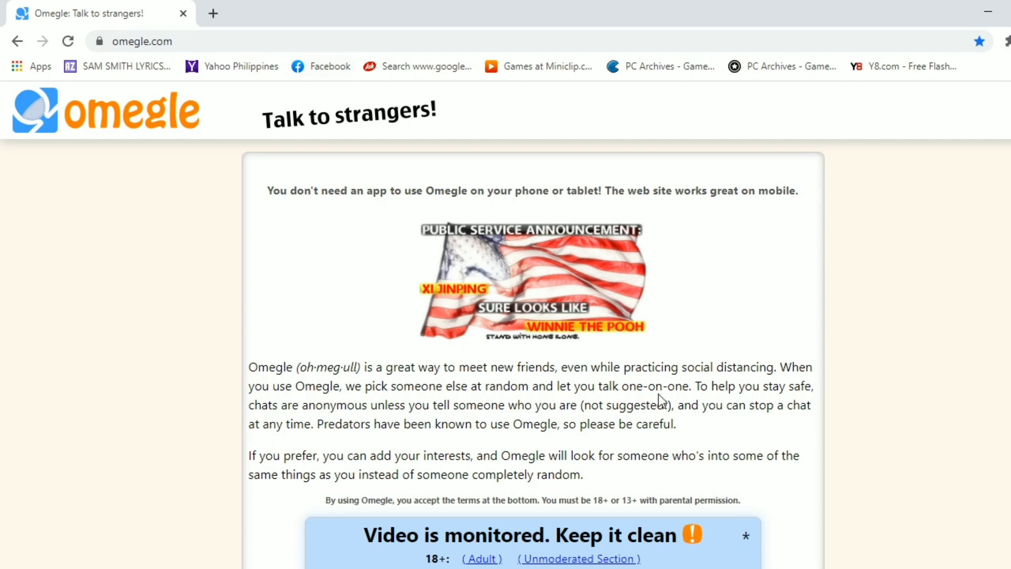
scroll(632, 361, down, 5)
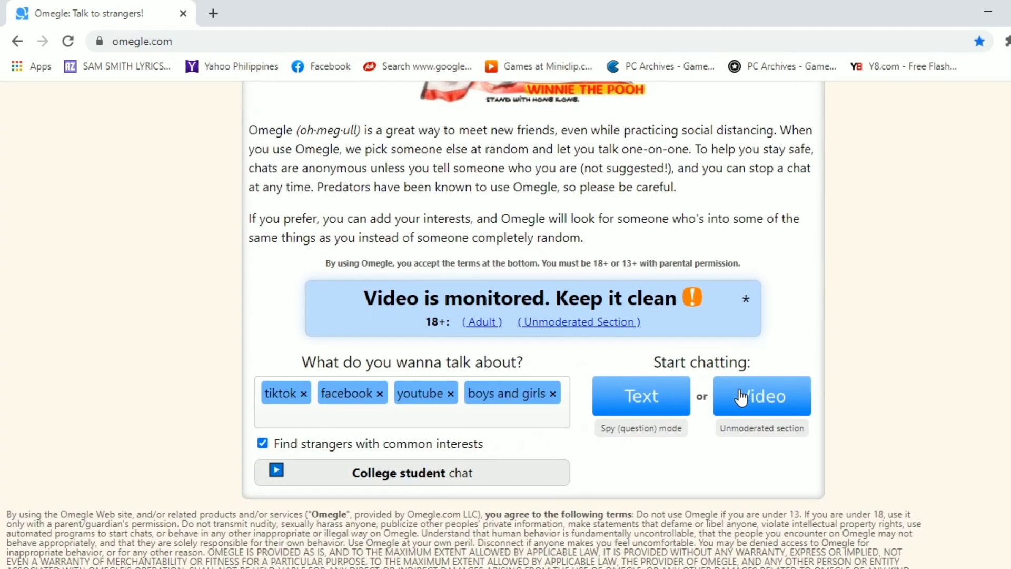
click(770, 404)
text(sevenstars)
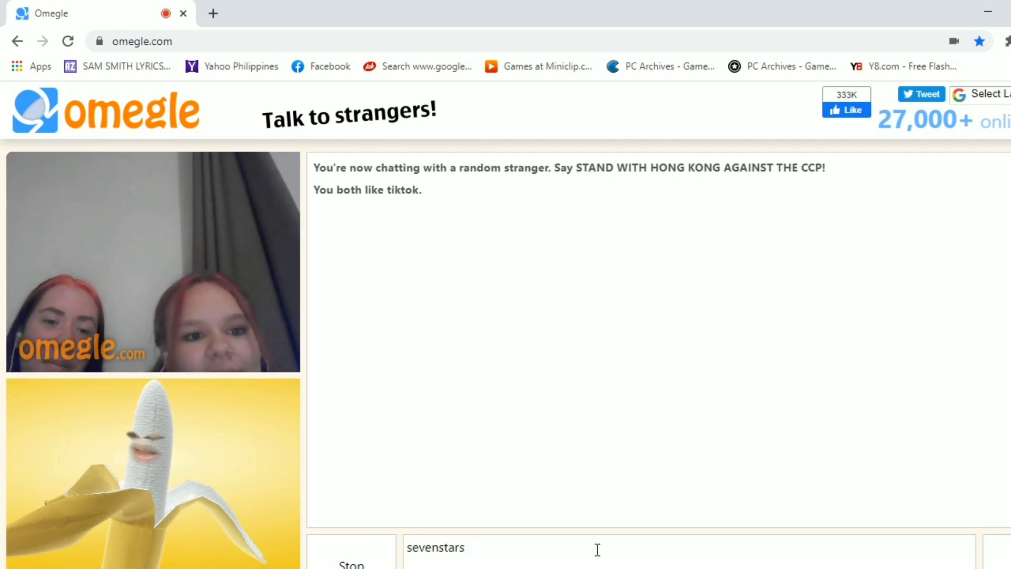
key(Return)
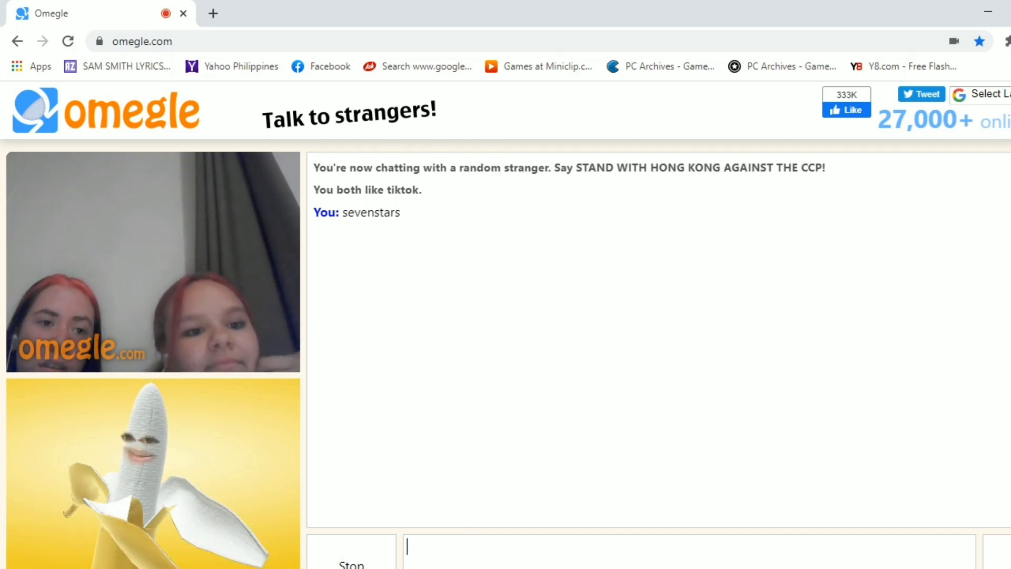
Move Snap Camera beside the chat, try the Tiger King lens, then return to Banana
key(alt+Tab)
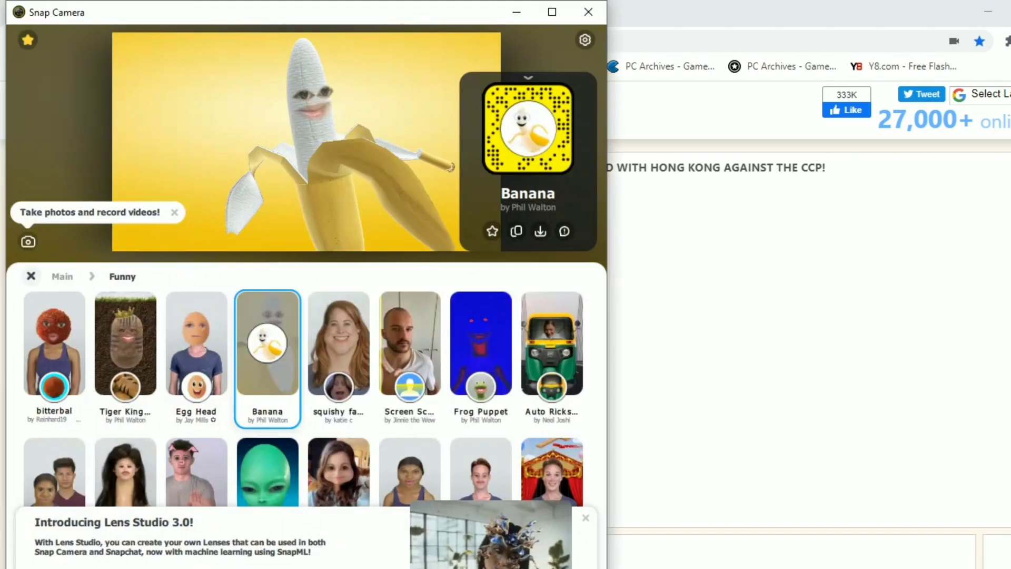
mouse_move(360, 9)
mouse_down()
mouse_move(845, 49)
mouse_move(851, 37)
mouse_up()
click(621, 371)
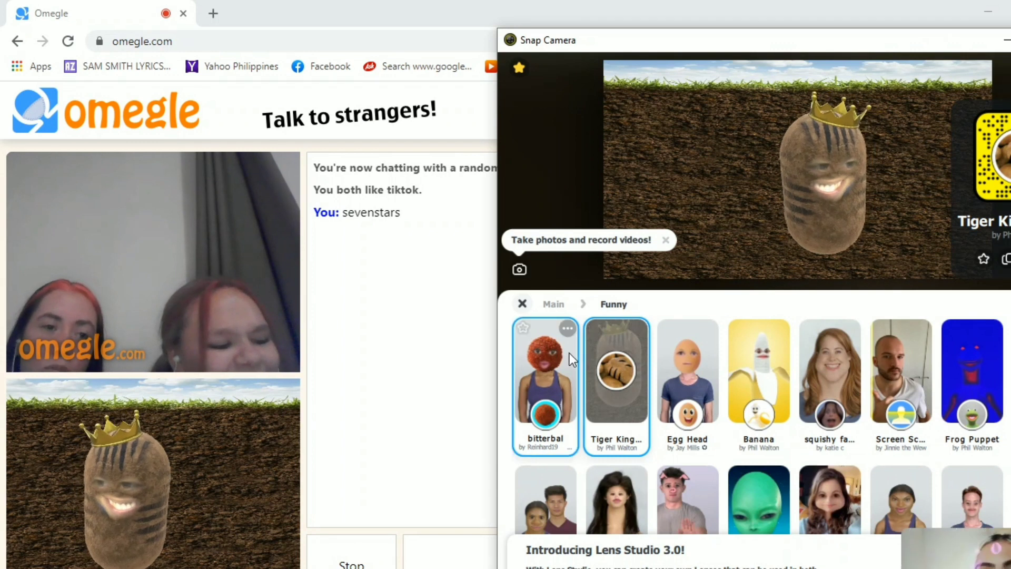
click(757, 365)
Skip to a new Omegle stranger, then minimize both Chrome windows
click(370, 564)
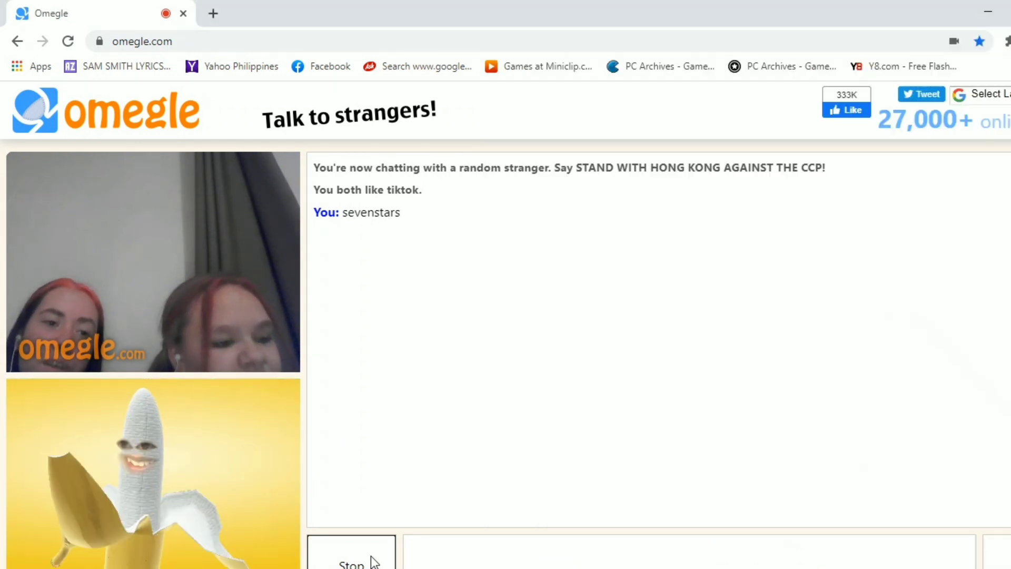
click(371, 564)
click(373, 562)
click(372, 561)
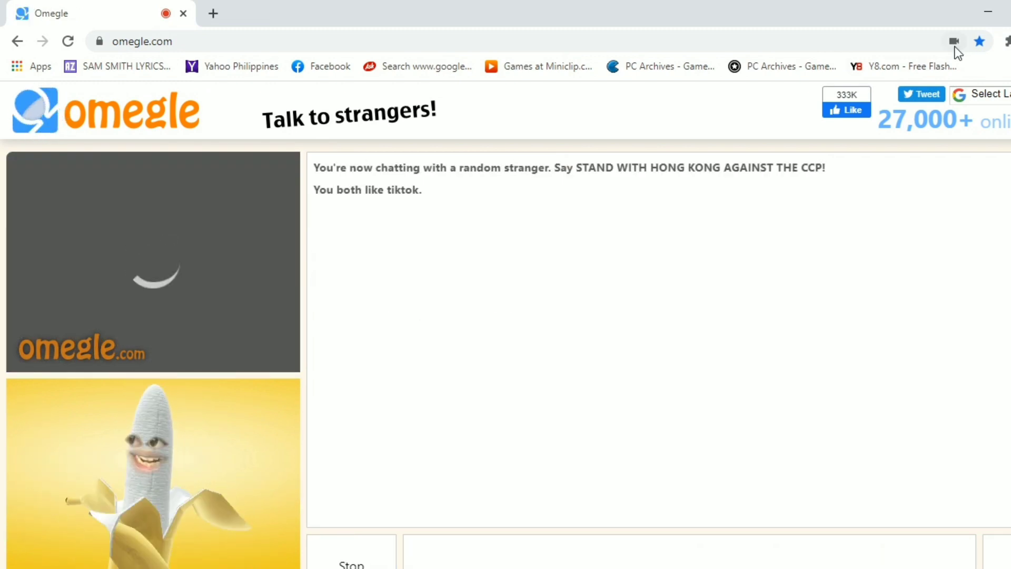
click(988, 11)
click(989, 12)
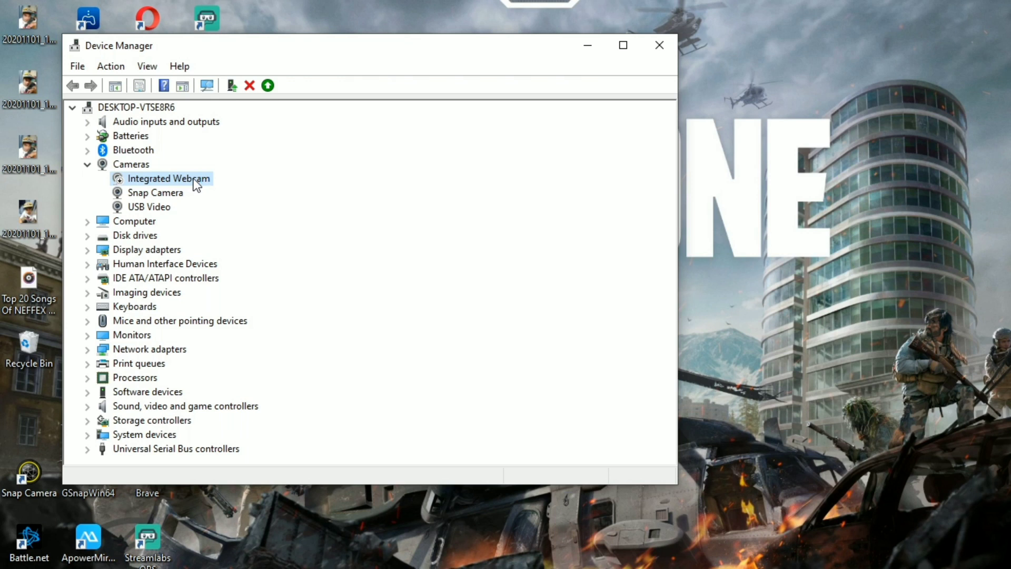
Close Device Manager, leaving the desktop with its Snap Camera shortcut
click(750, 211)
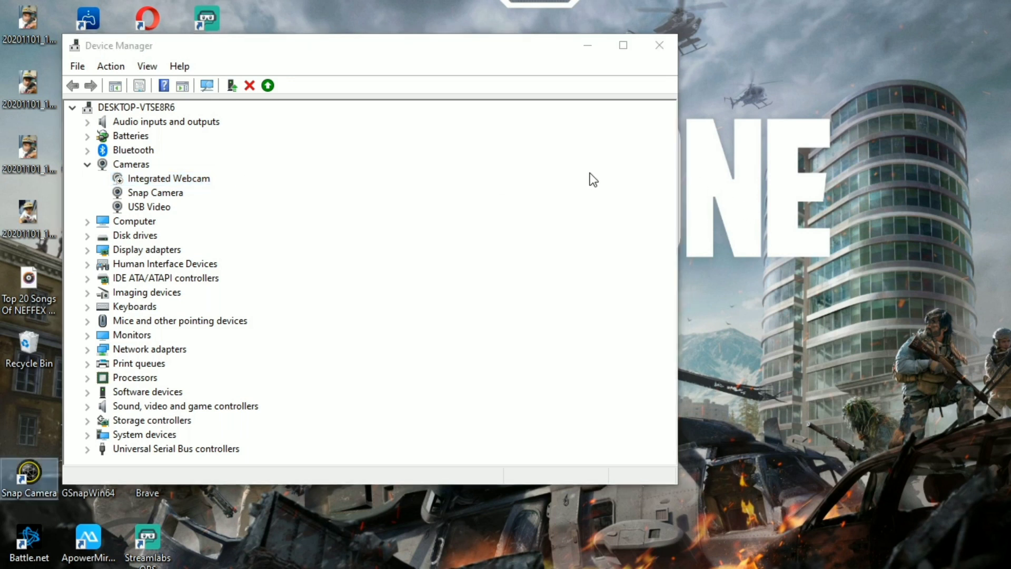
click(660, 46)
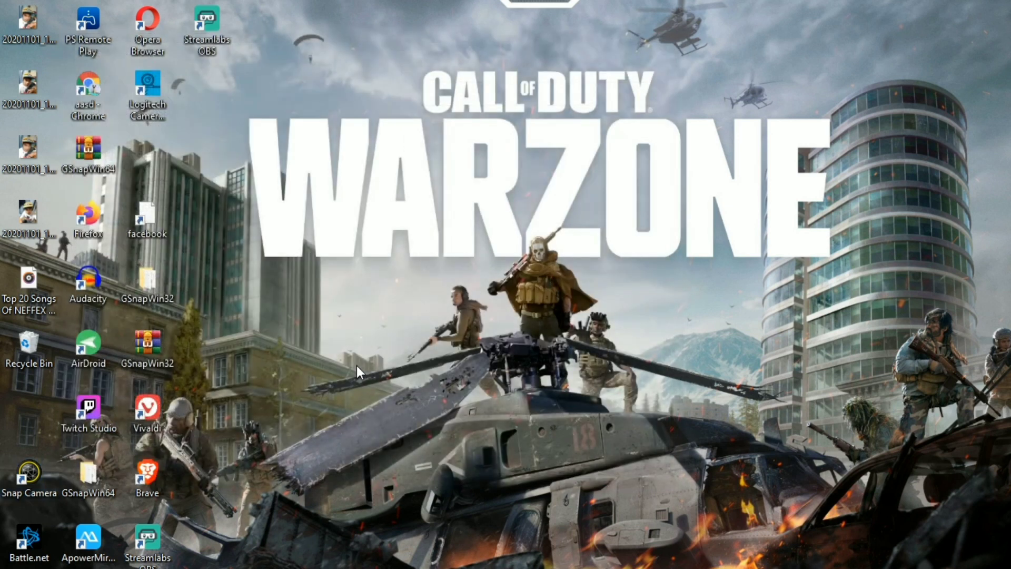
Relaunch Snap Camera skipping the update, keep Logitech HD Webcam C270 as camera, and restart it
double_click(40, 484)
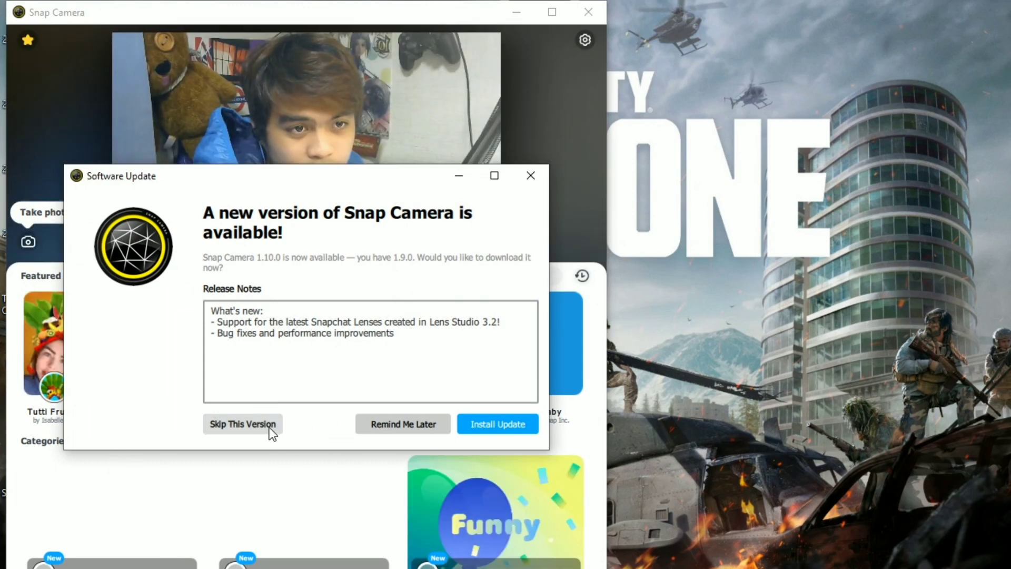
click(269, 428)
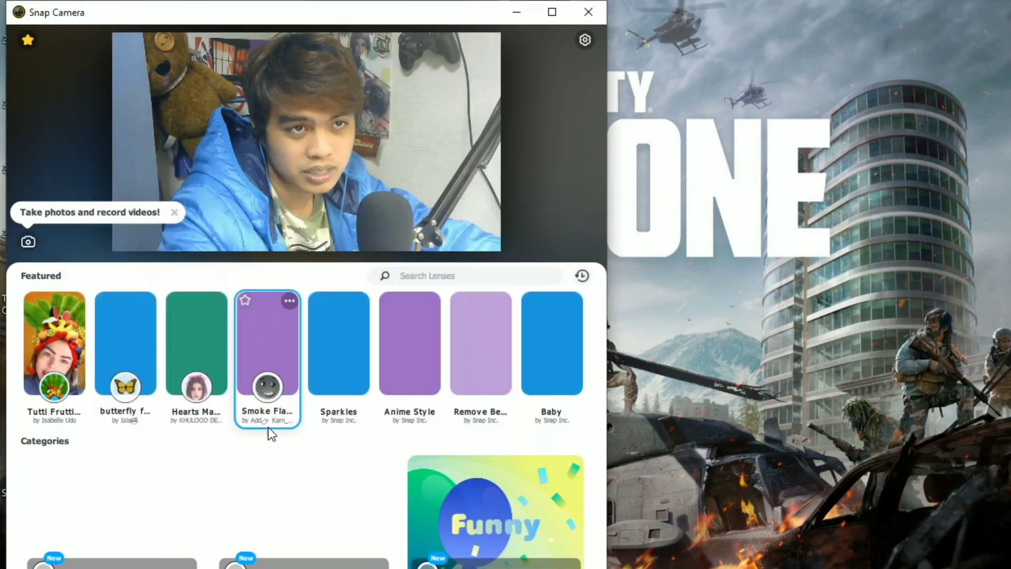
click(583, 41)
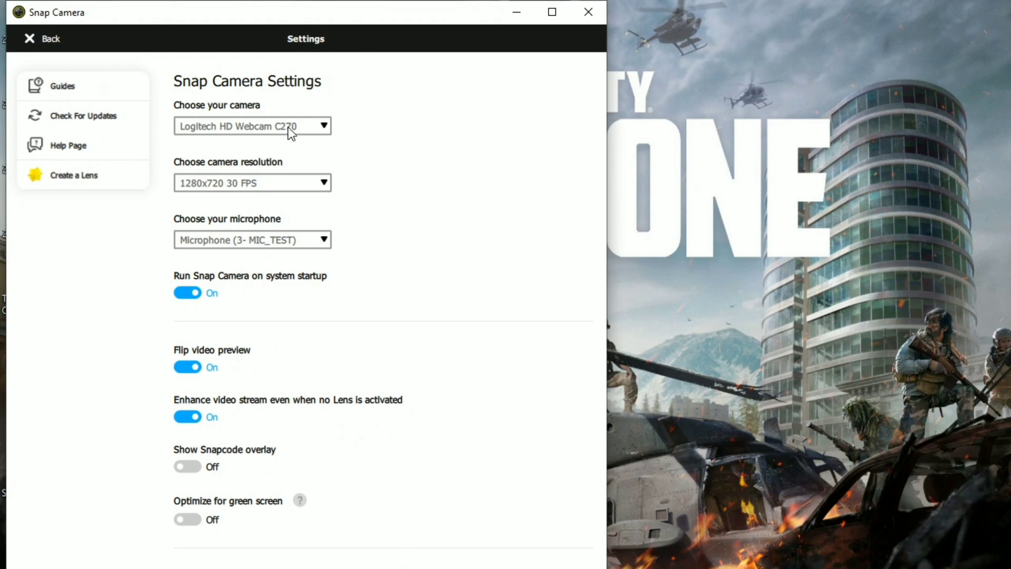
click(289, 126)
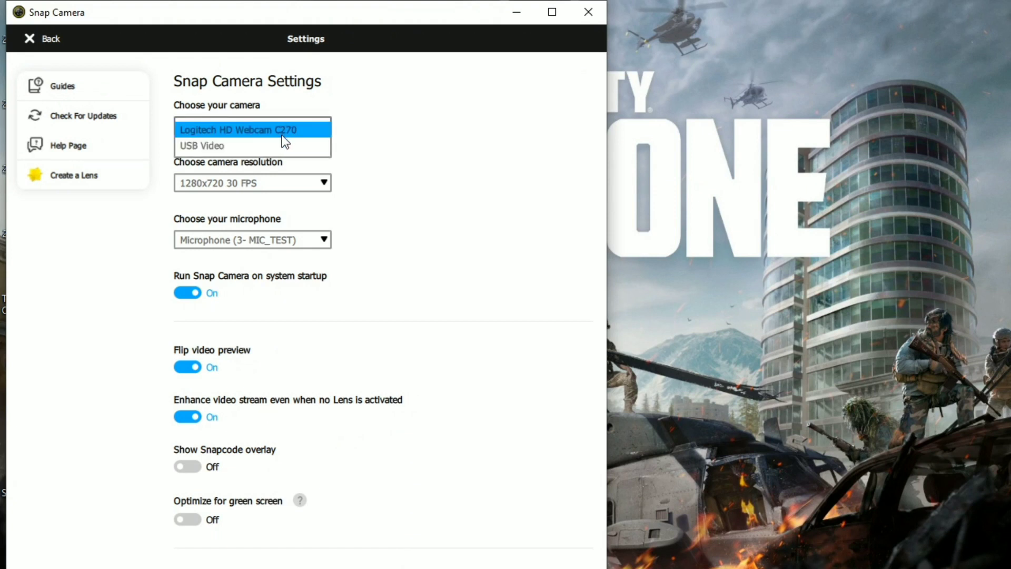
click(281, 136)
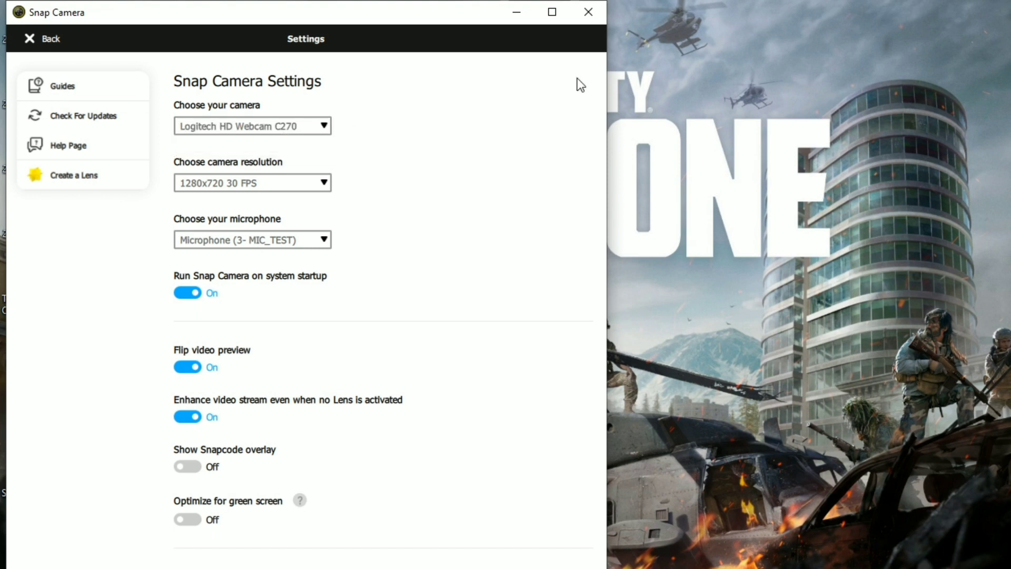
click(589, 9)
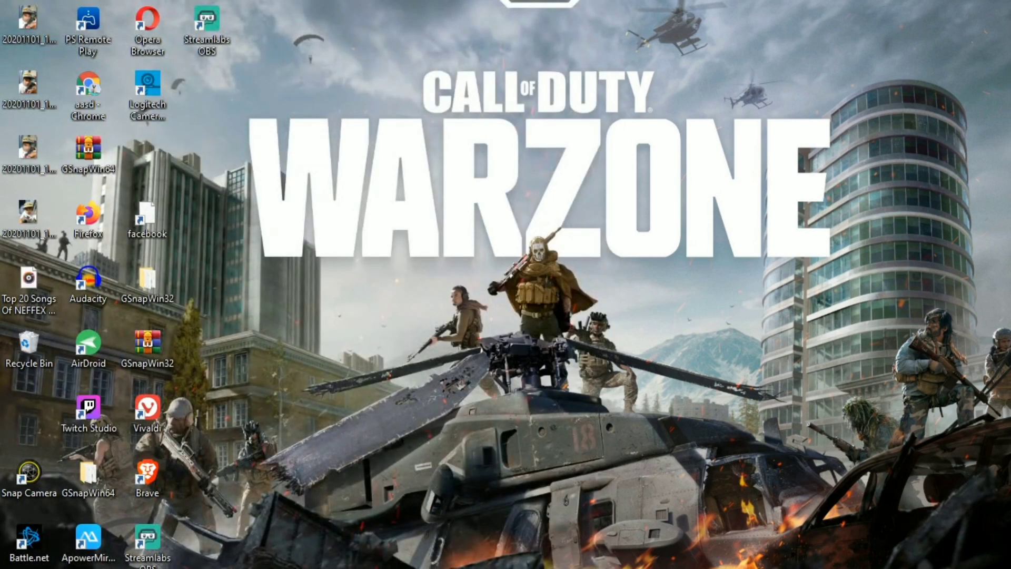
double_click(39, 482)
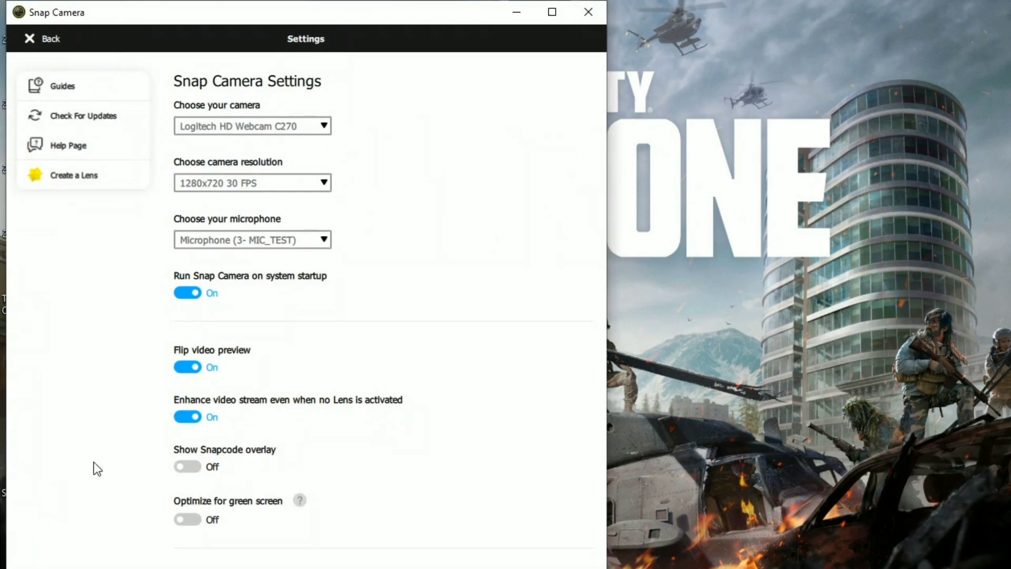
click(44, 46)
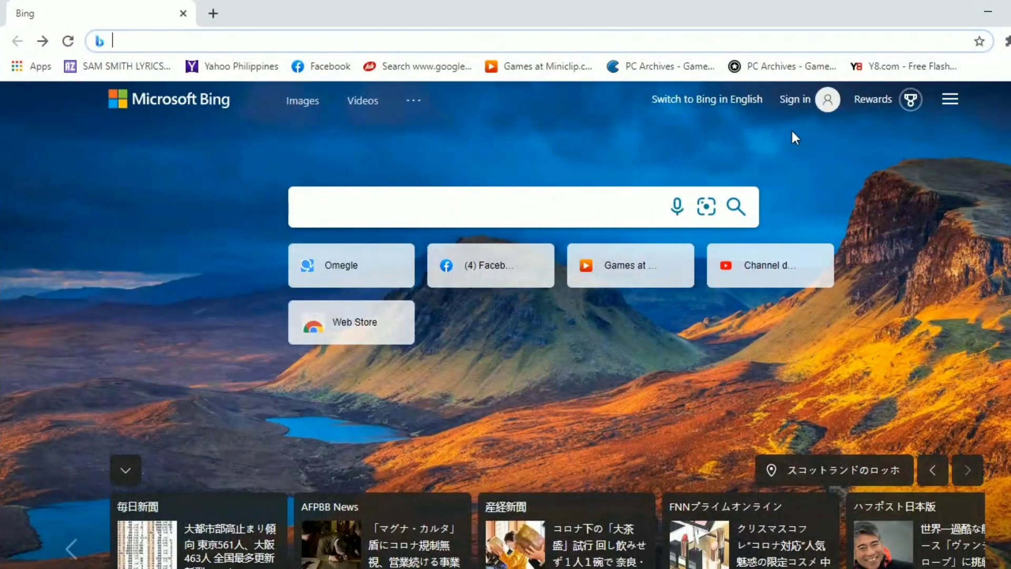
Load omegle.com, start a video chat, and open the address-bar camera permission settings
text(omegle.com)
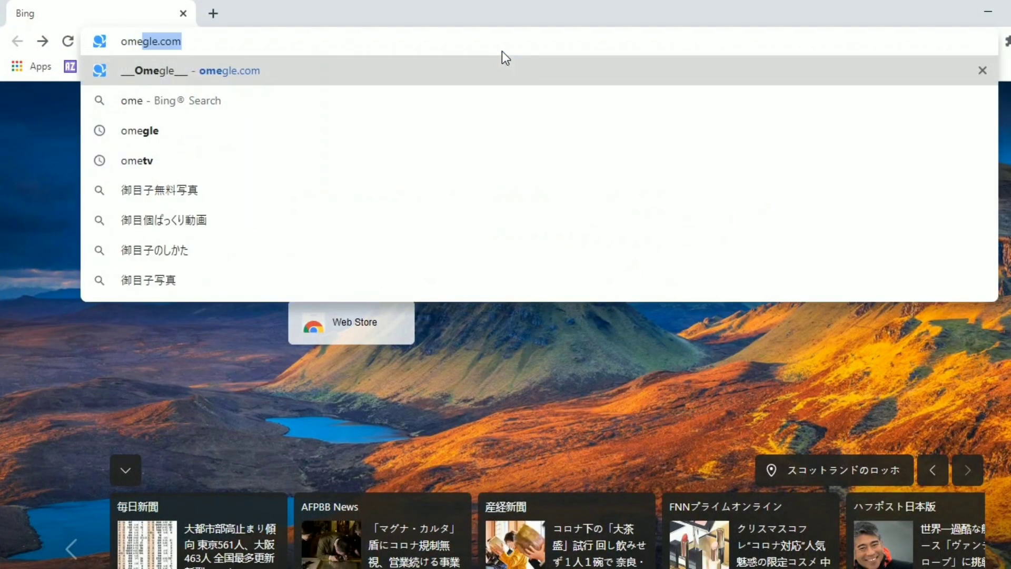
key(Return)
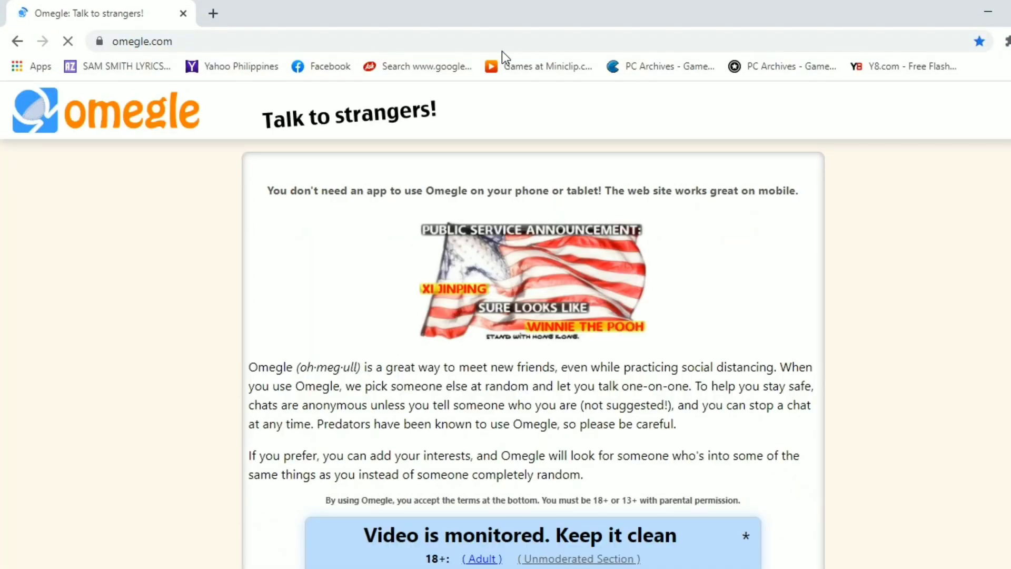
scroll(759, 474, down, 3)
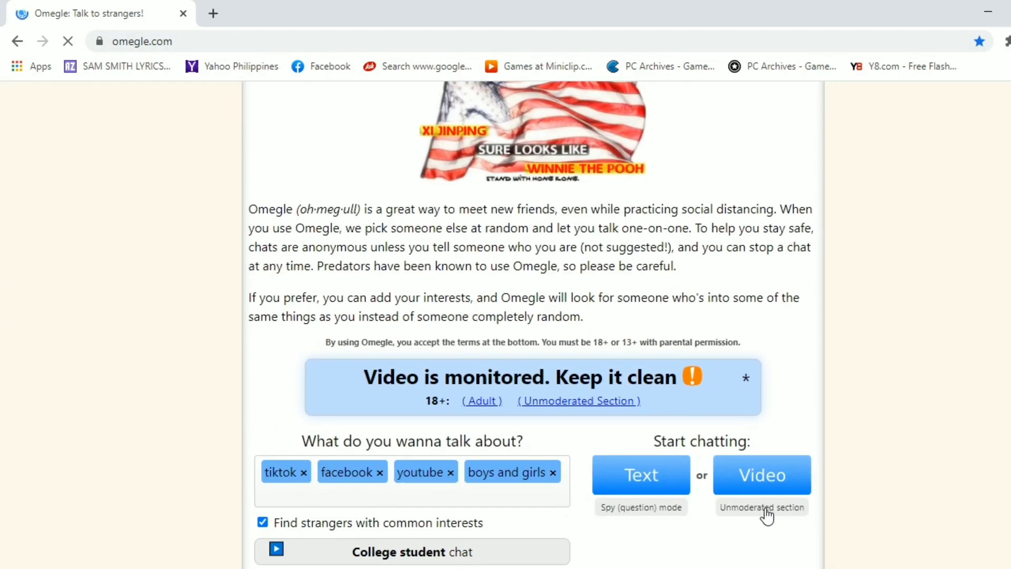
click(760, 489)
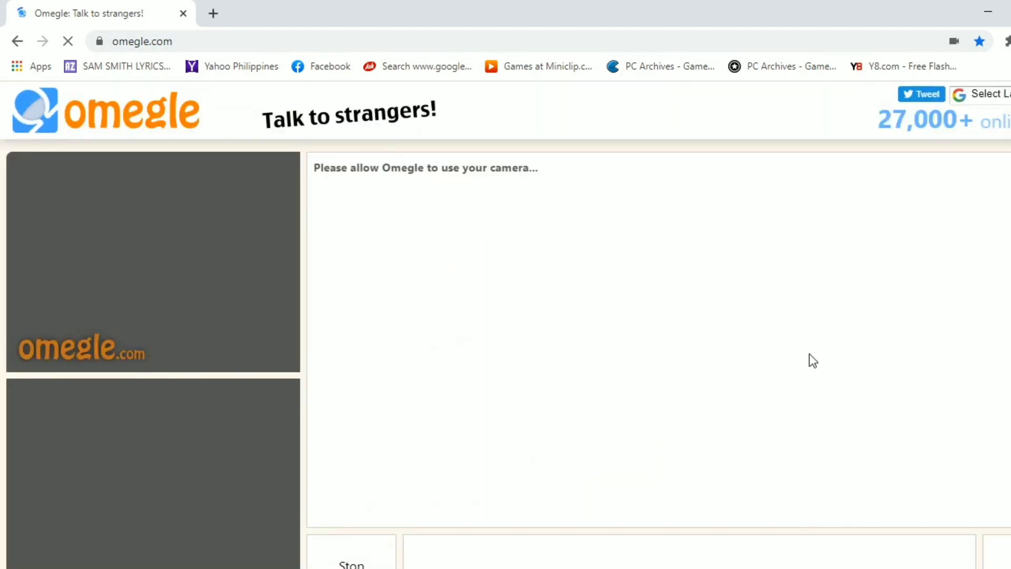
click(949, 39)
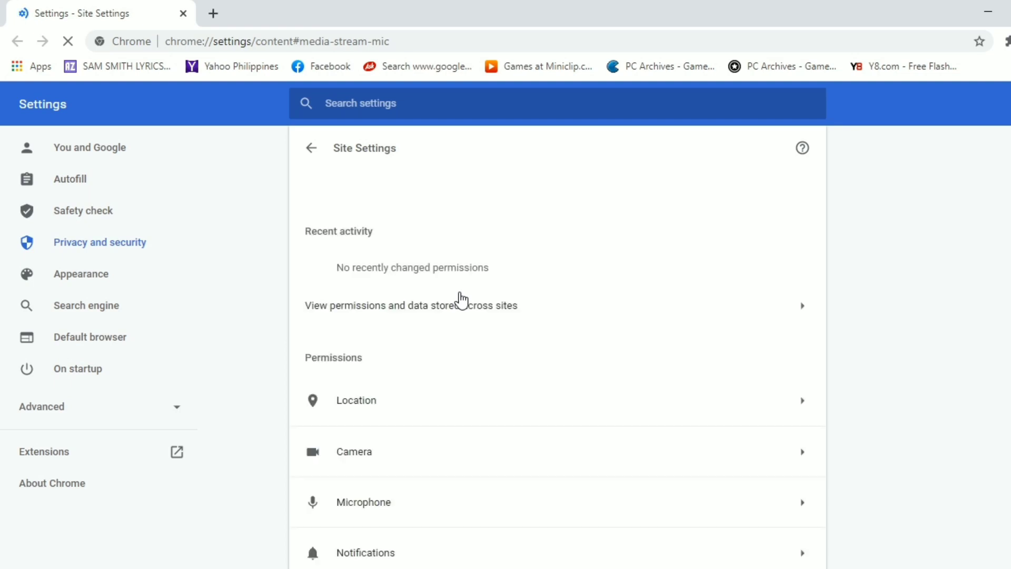
In Chrome's Camera site settings, select Snap Camera as the camera websites use
scroll(546, 309, down, 5)
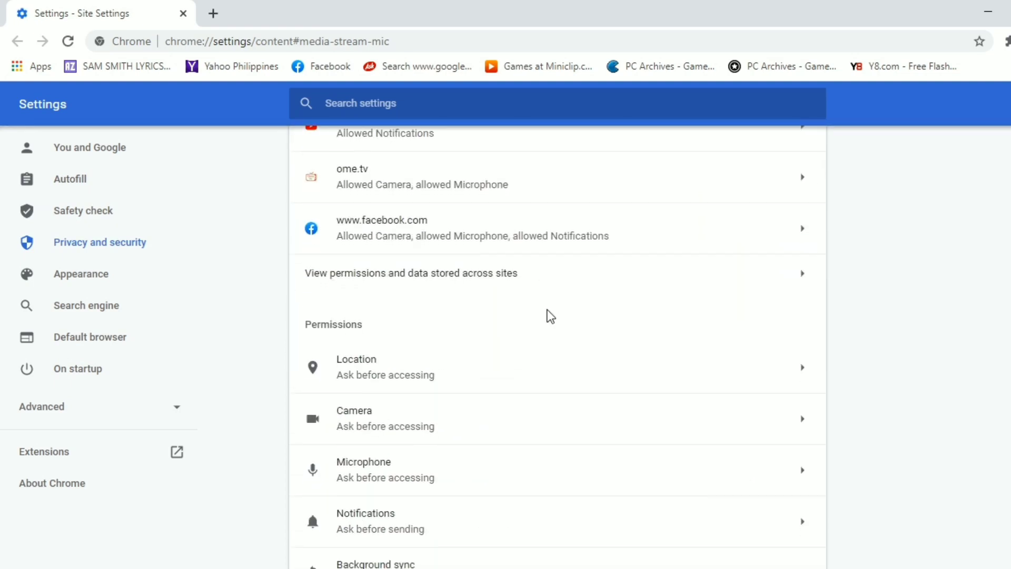
click(580, 437)
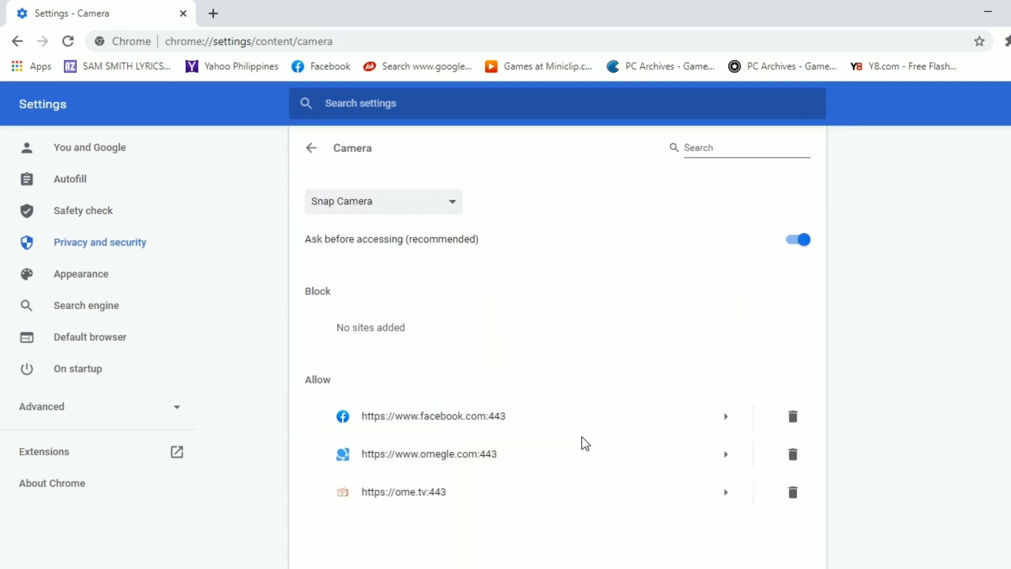
click(387, 202)
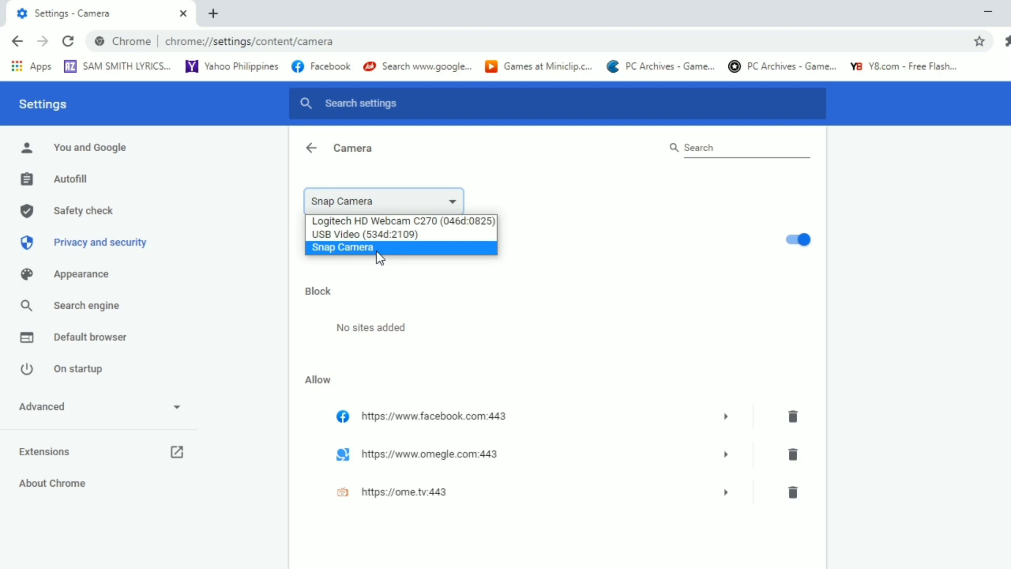
click(376, 252)
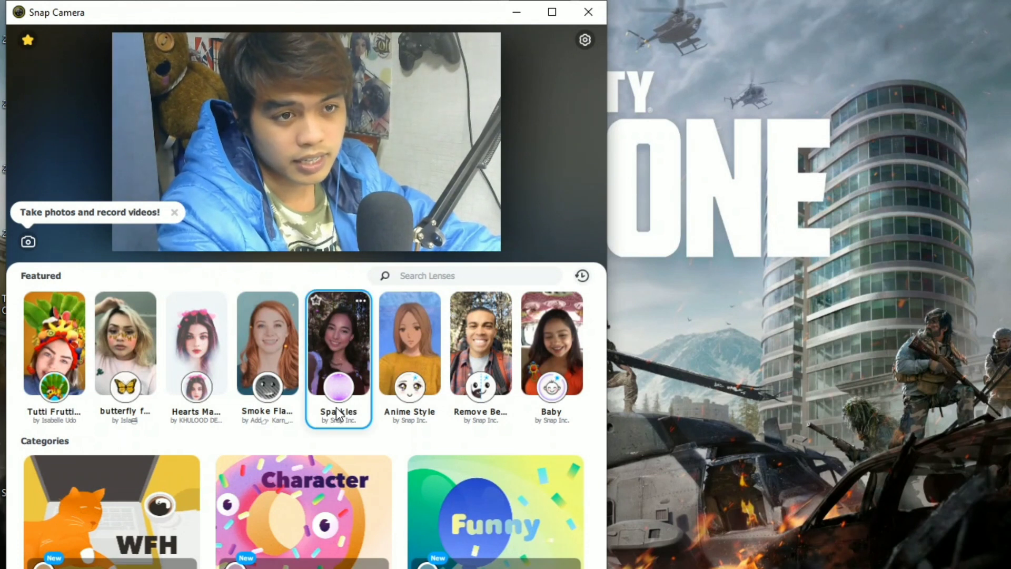
Apply the Banana lens from the Funny category and drag Snap Camera to the right edge
scroll(336, 408, down, 2)
scroll(345, 399, up, 2)
click(499, 494)
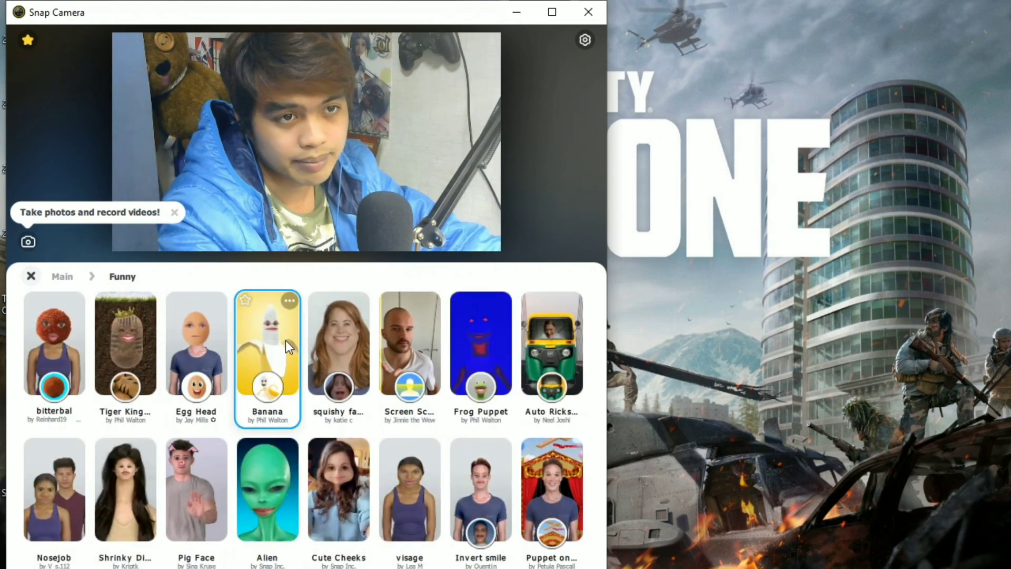
click(286, 340)
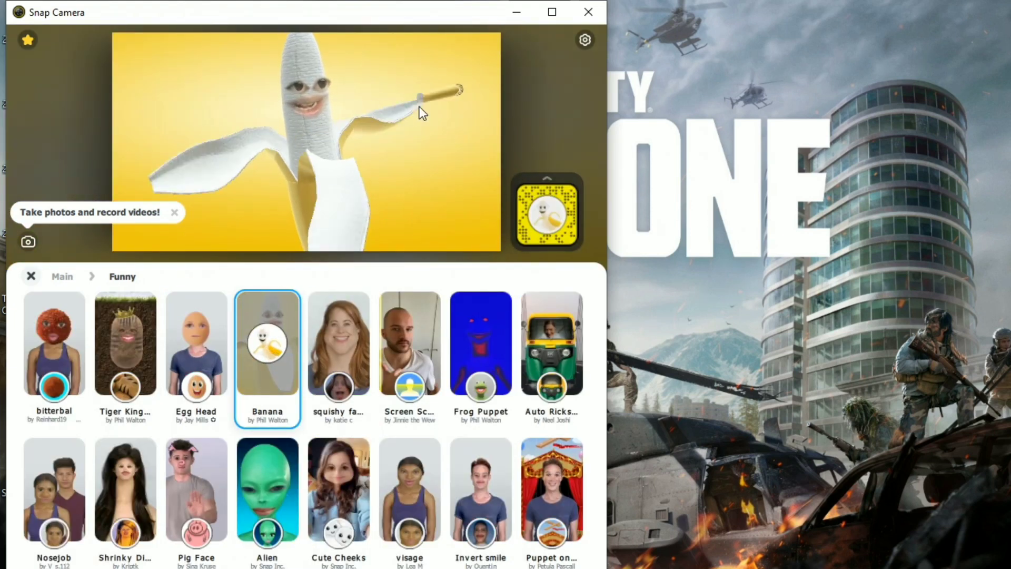
mouse_move(400, 10)
mouse_down()
mouse_move(1010, 135)
mouse_move(1010, 112)
mouse_up()
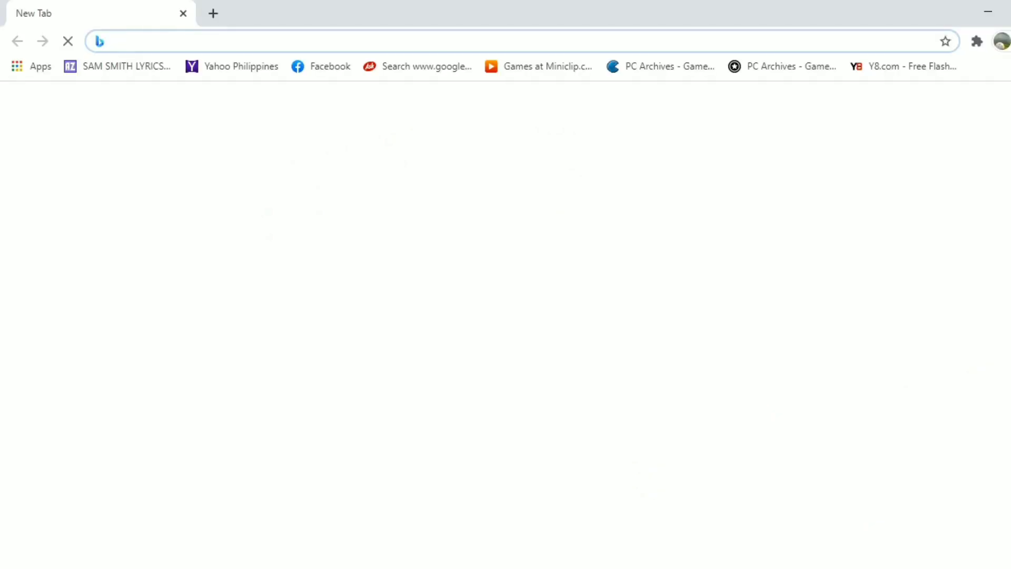
Load omegle.com in Chrome and start a new Video chat with strangers
text(omegle.com)
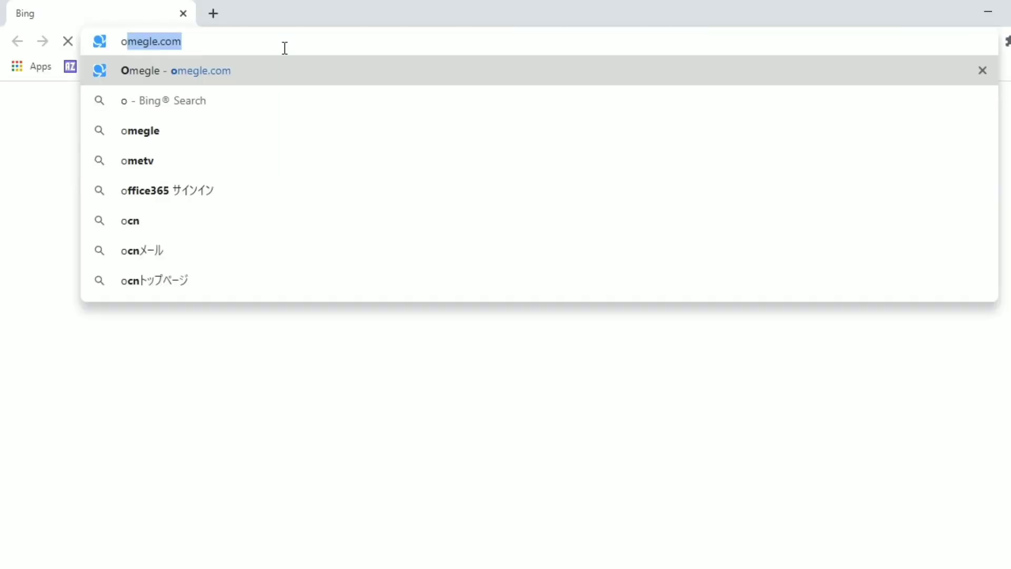
key(Return)
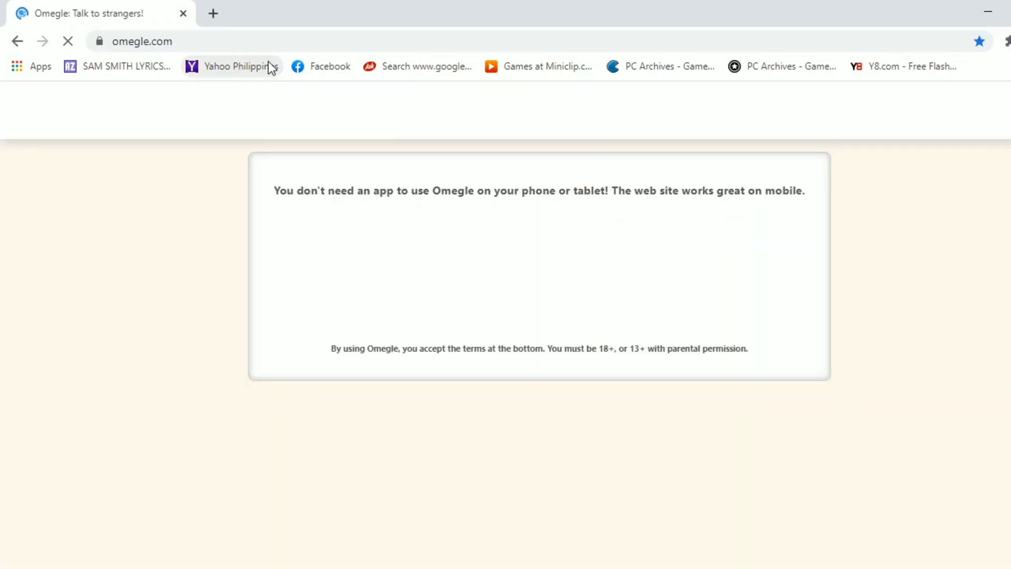
scroll(554, 348, down, 3)
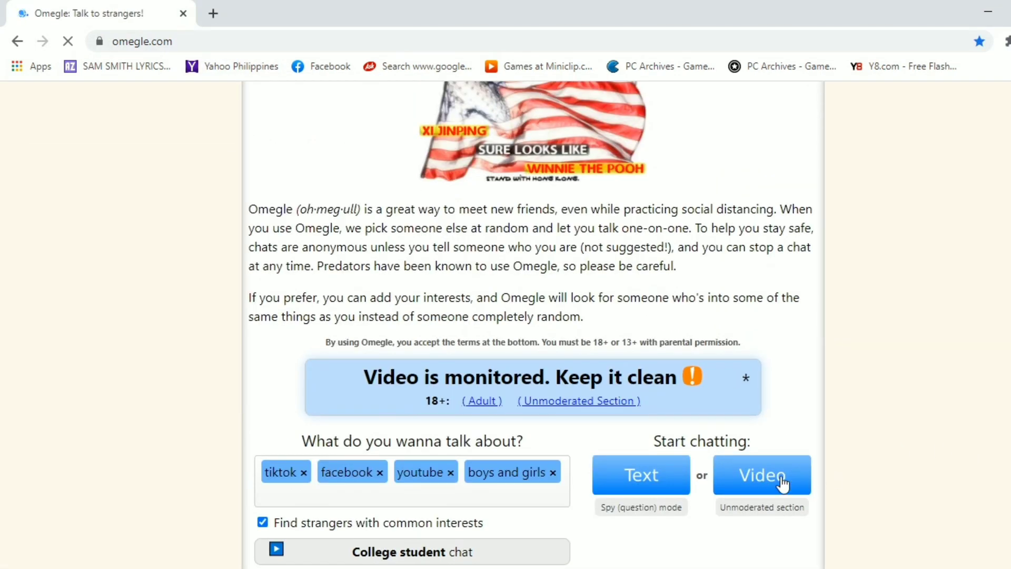
click(766, 473)
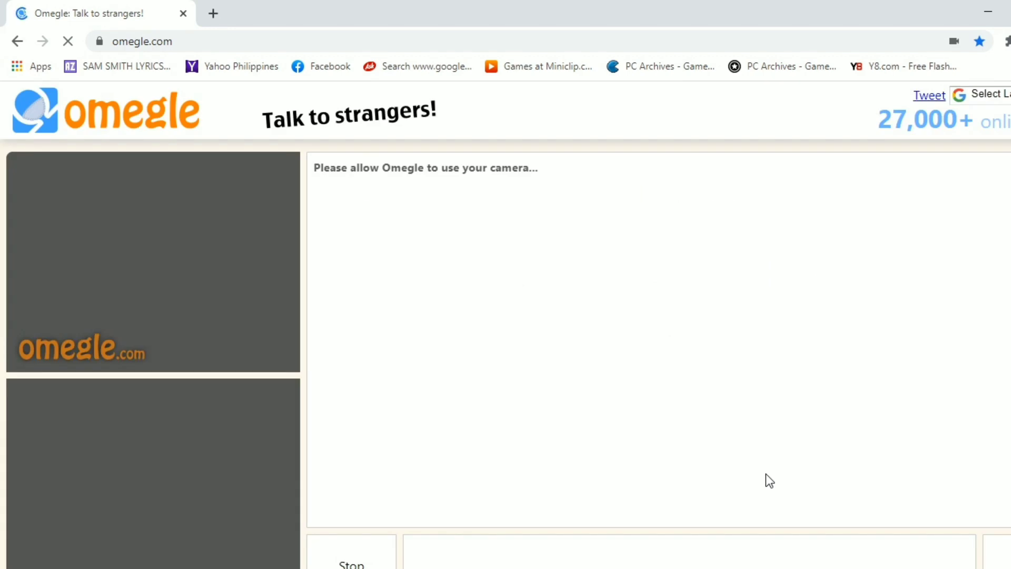